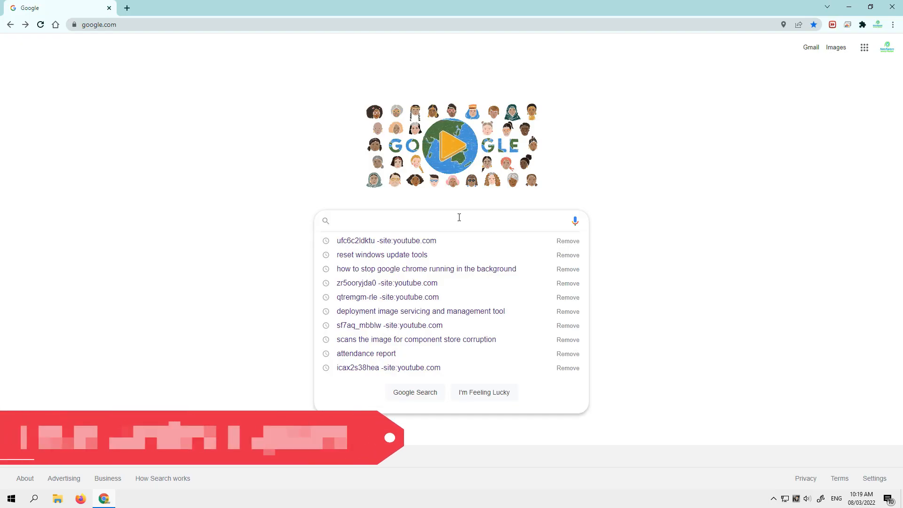
Search Google for "reset windows update tools" and open the Reset Windows Update Tool result from wureset.com
text(r)
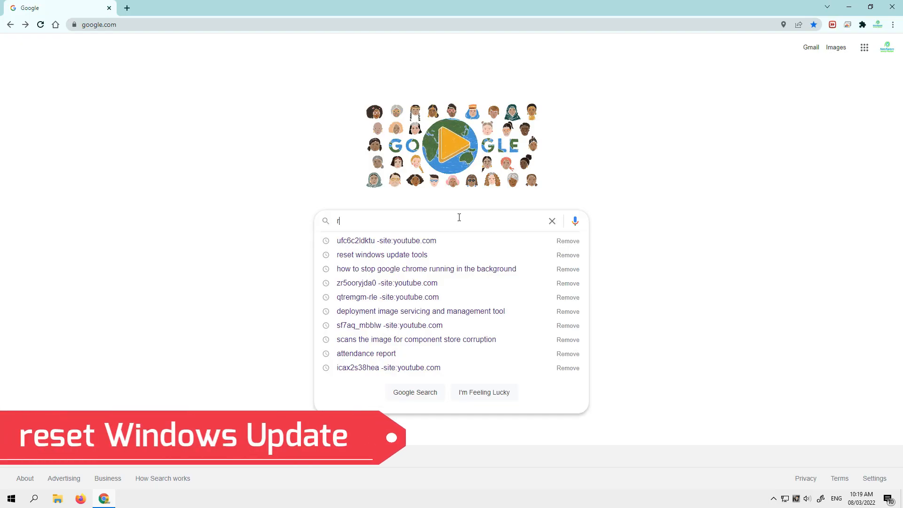
key(Down)
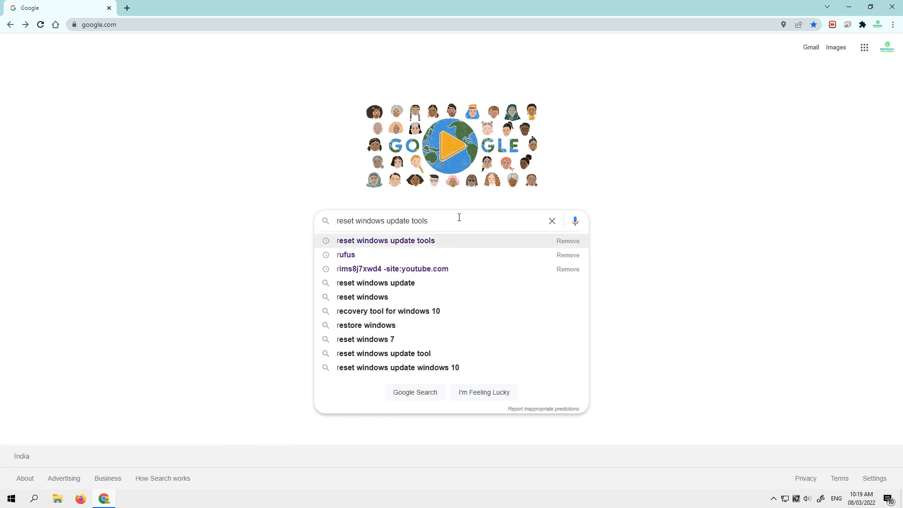
key(Return)
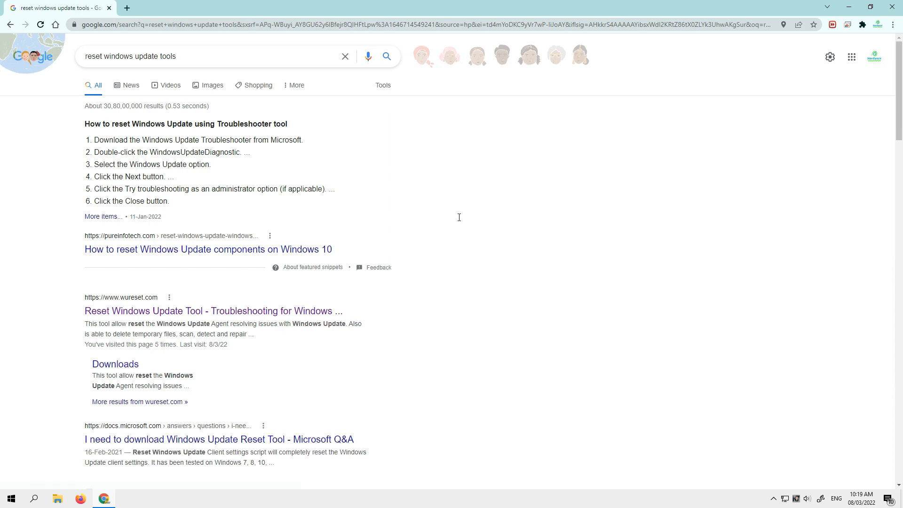
scroll(543, 257, down, 3)
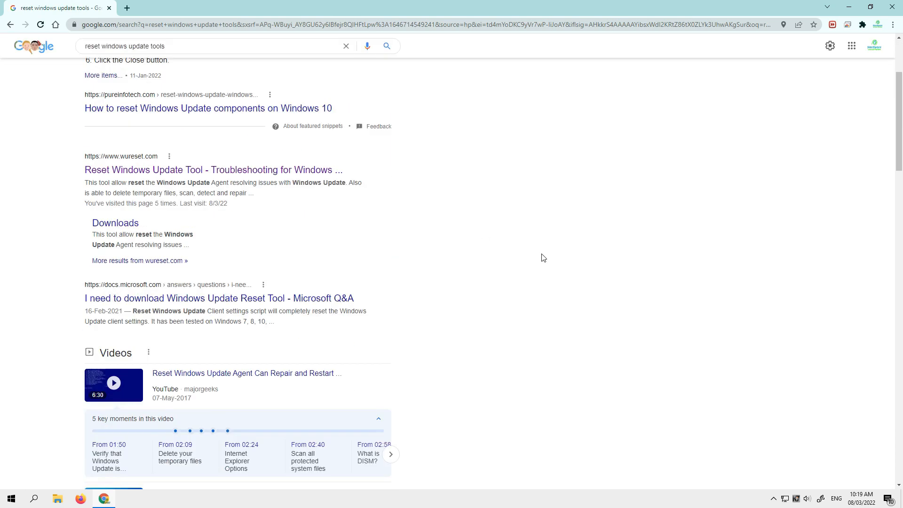
click(117, 174)
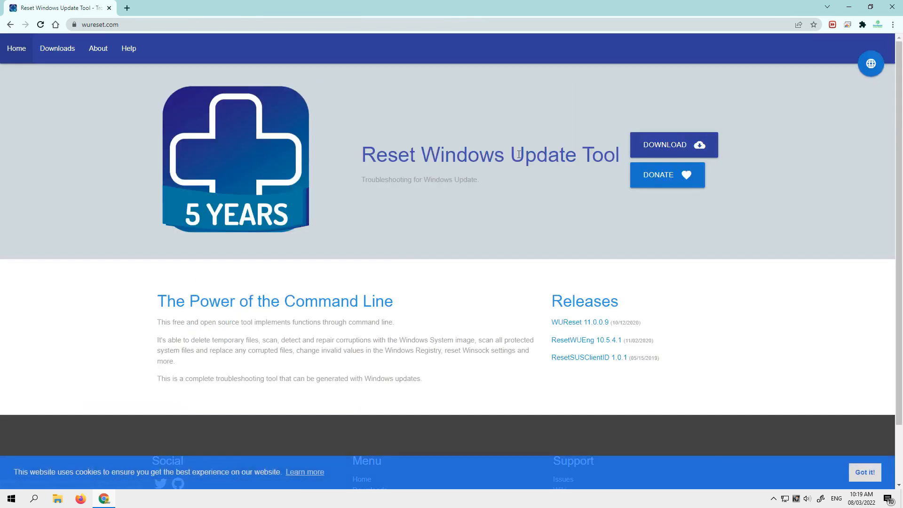
Download the recommended 64-bit installer wureset11009_setup_winx64.exe and open the folder it was saved in
click(674, 150)
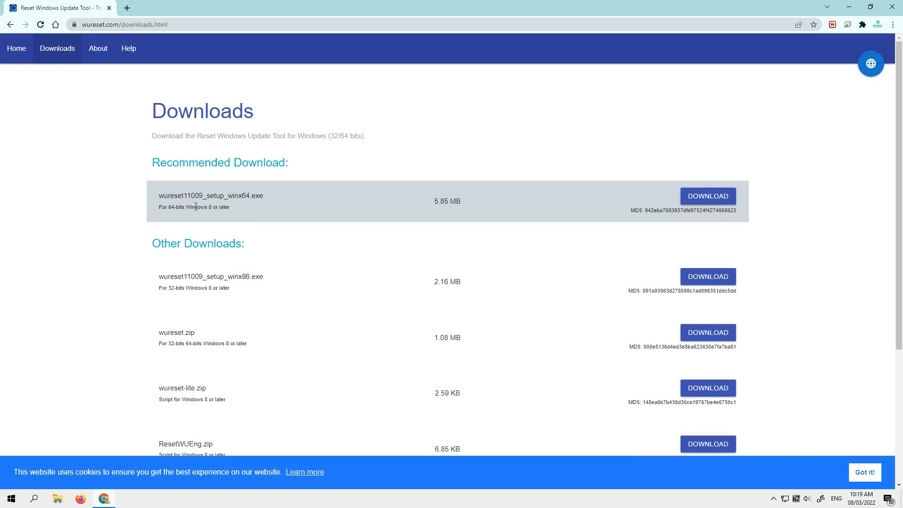
click(715, 196)
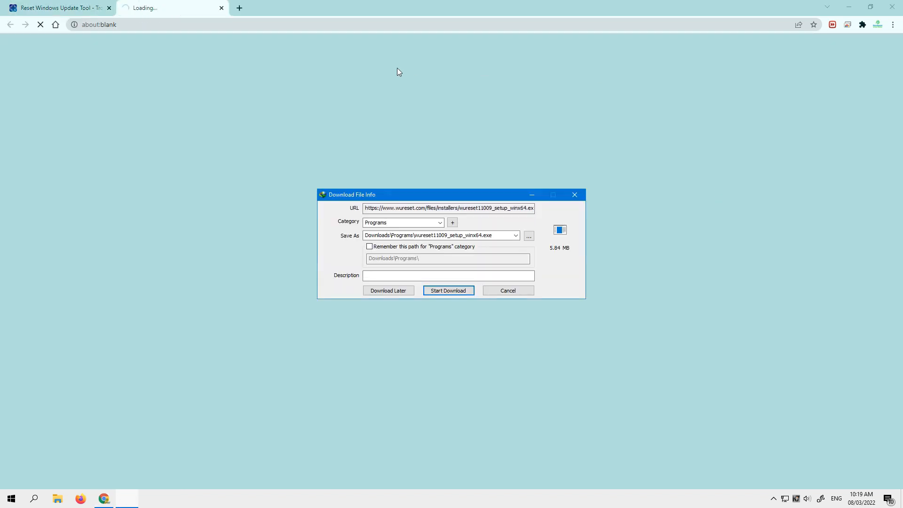
click(455, 287)
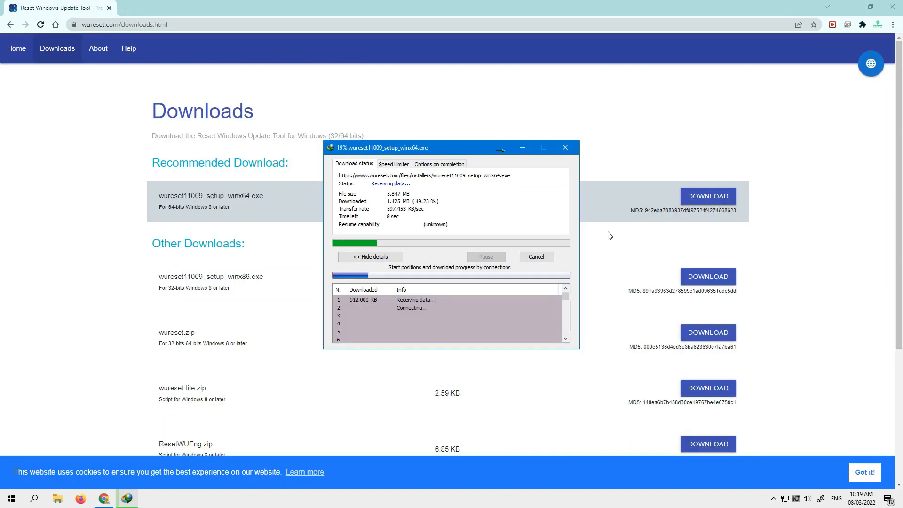
click(845, 9)
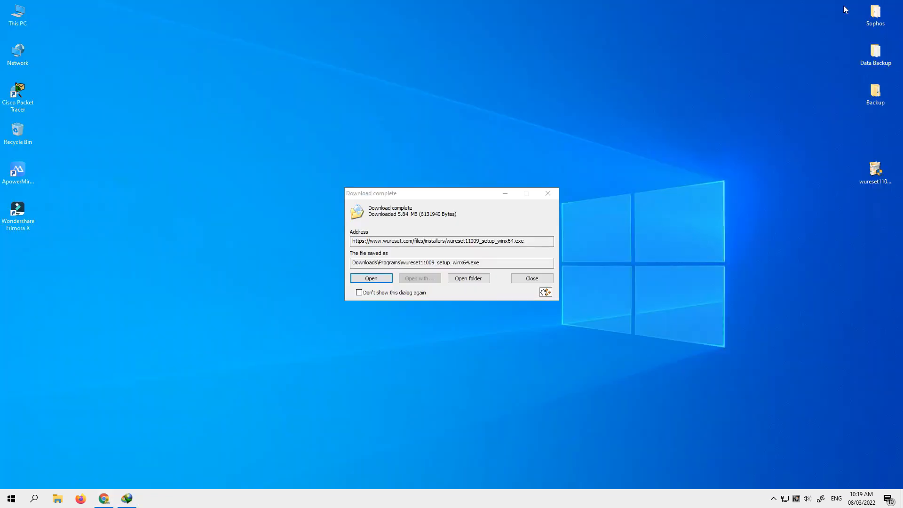
click(471, 279)
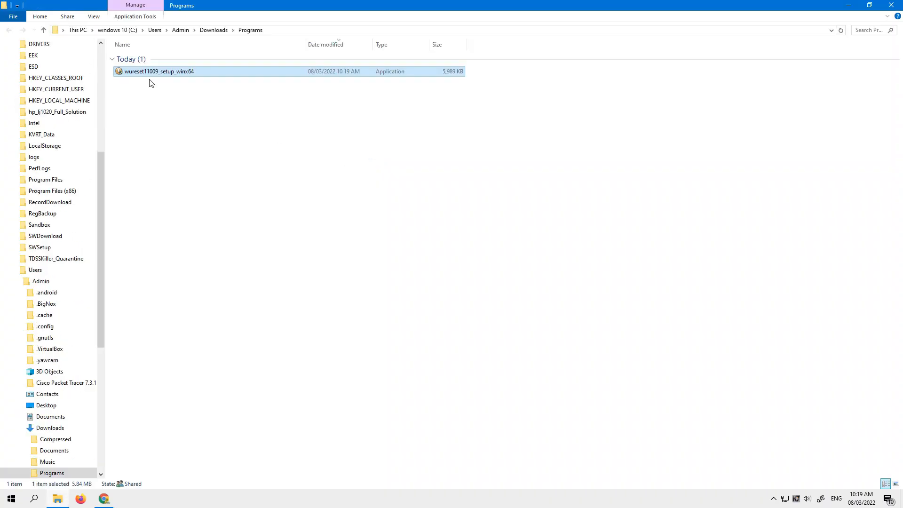
Move the wureset11009_setup_winx64 installer from the Programs download folder to the desktop, replacing the existing copy
double_click(157, 74)
right_click(157, 74)
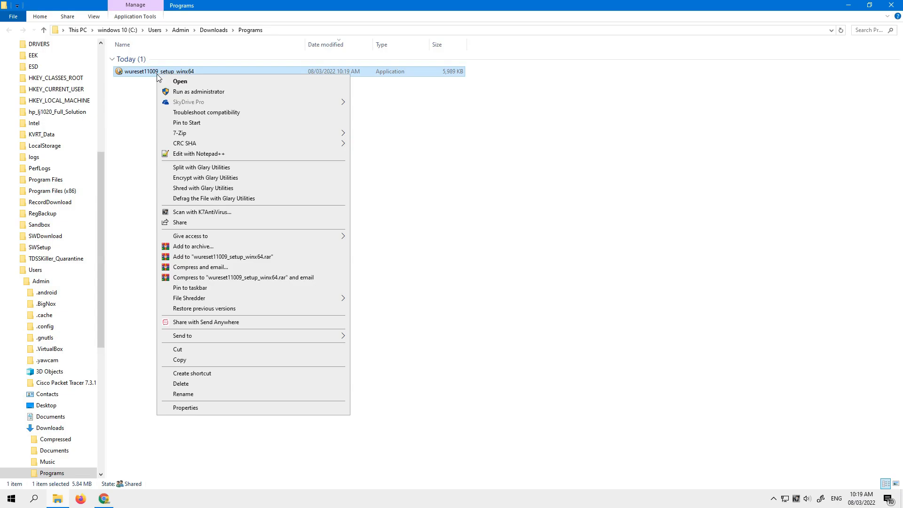
click(191, 350)
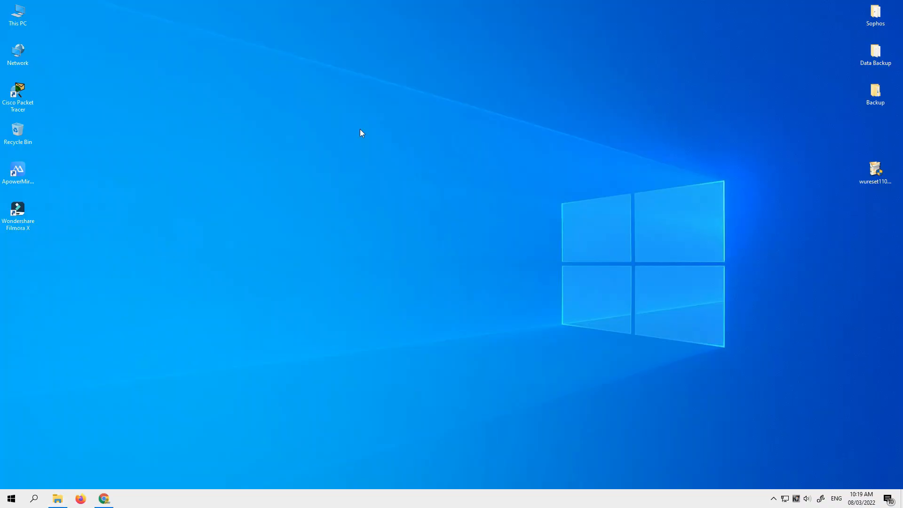
right_click(360, 130)
click(376, 170)
click(178, 189)
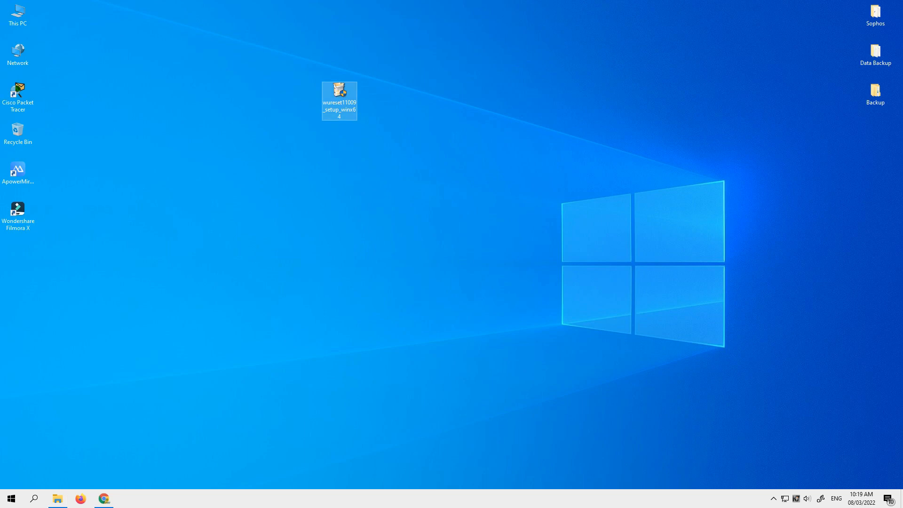
Install Reset Windows Update Tool, agreeing to the license terms and keeping the default install and shortcut folders
click(465, 314)
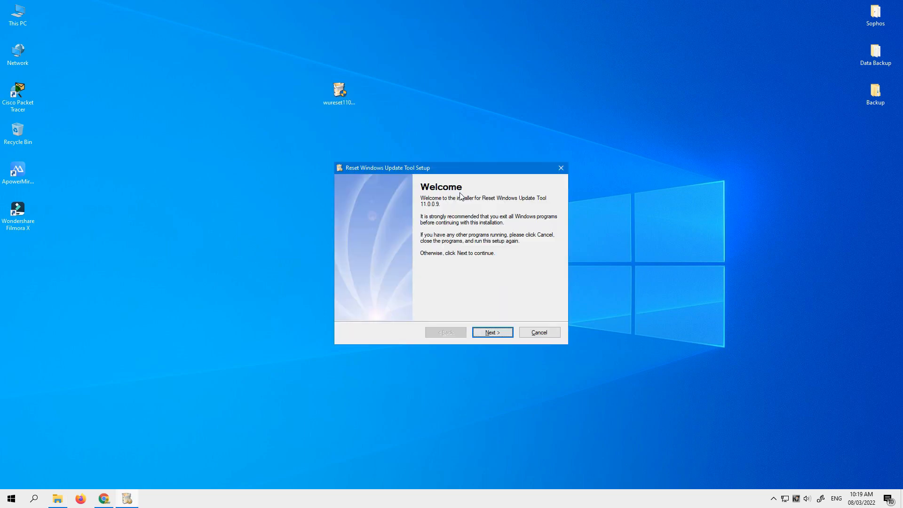
click(500, 333)
click(384, 303)
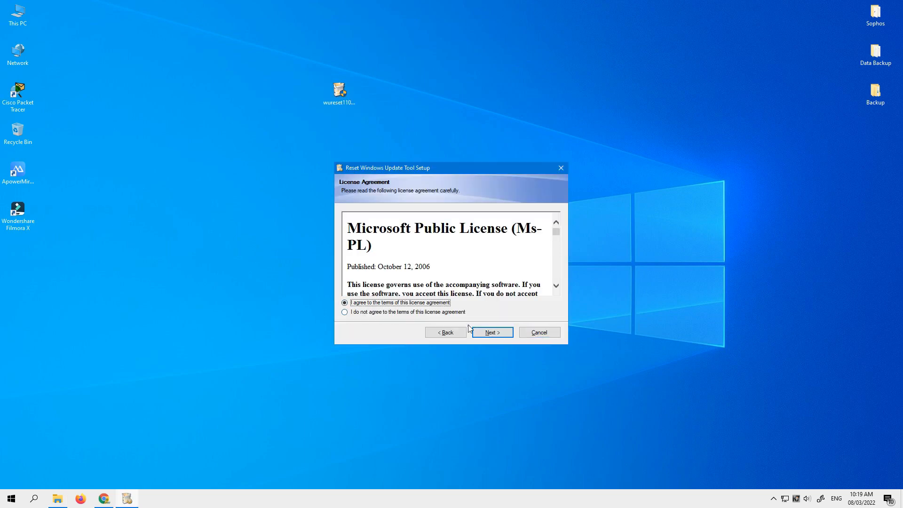
click(494, 335)
click(495, 336)
click(494, 335)
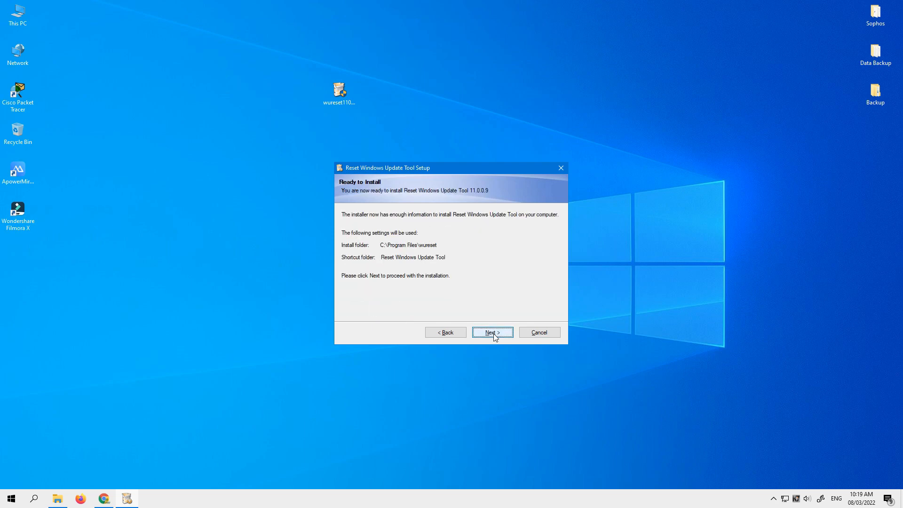
click(494, 334)
click(493, 333)
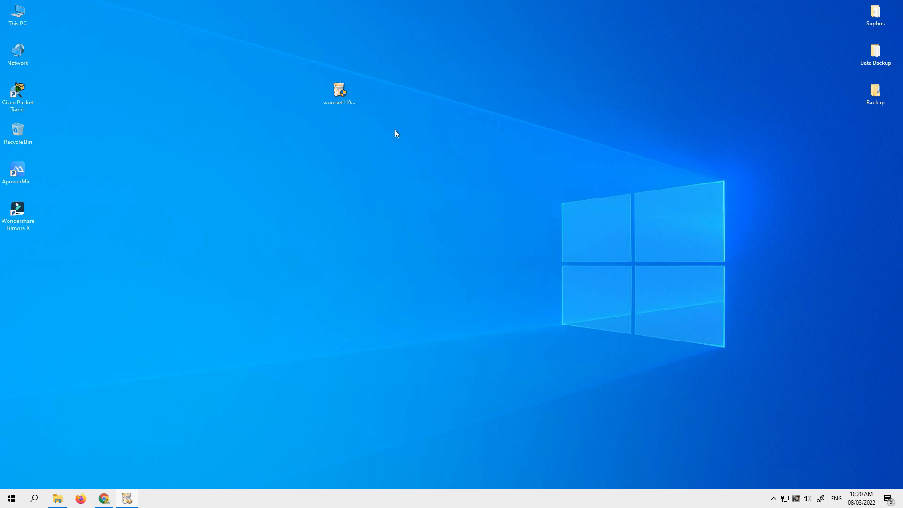
Refresh the desktop, place the installer below the Backup folder and move the Reset Windows Update Tool shortcut to the open middle area
click(348, 100)
right_click(308, 176)
click(333, 204)
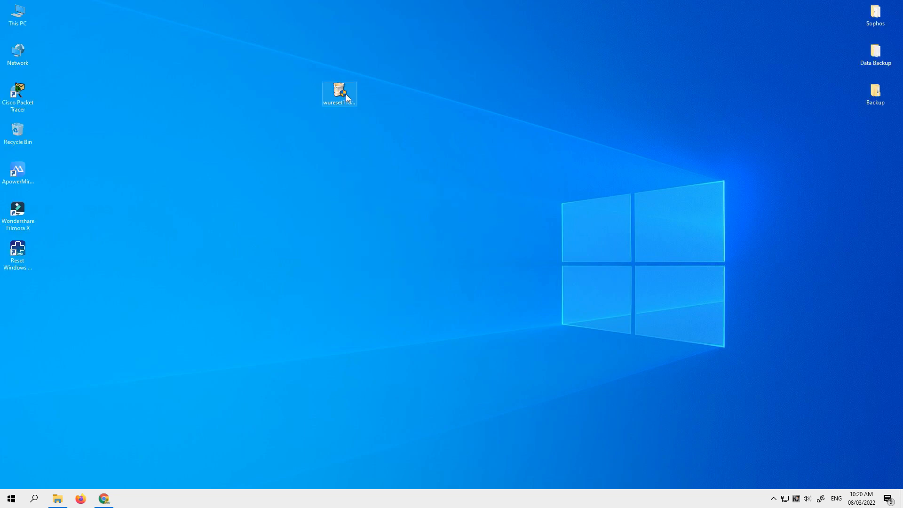
drag(346, 95, 882, 166)
drag(18, 252, 463, 137)
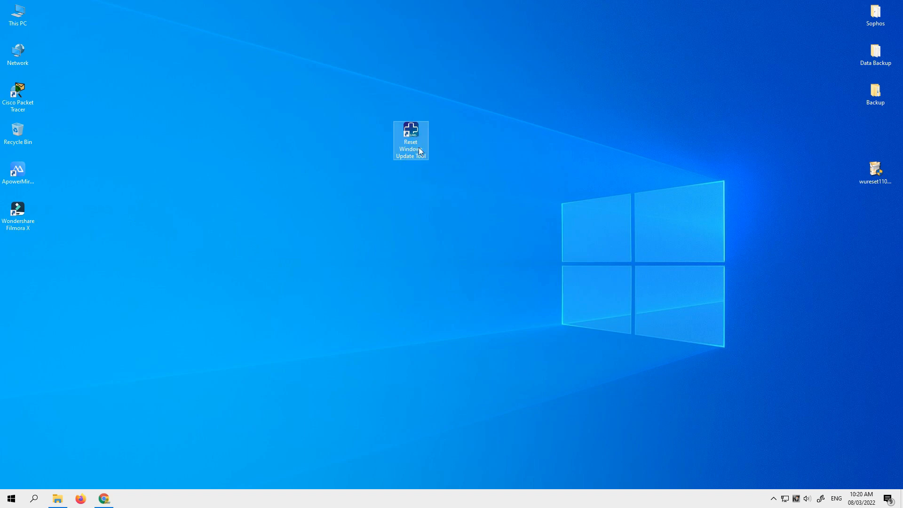
Launch Reset Windows Update Tool without elevation, choose English (option 0) as the language and exit the tool
double_click(409, 135)
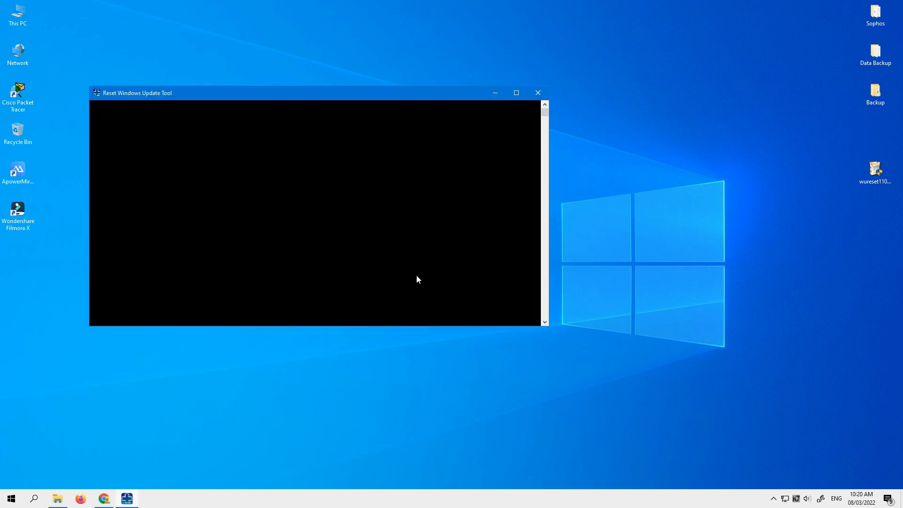
drag(283, 98, 538, 142)
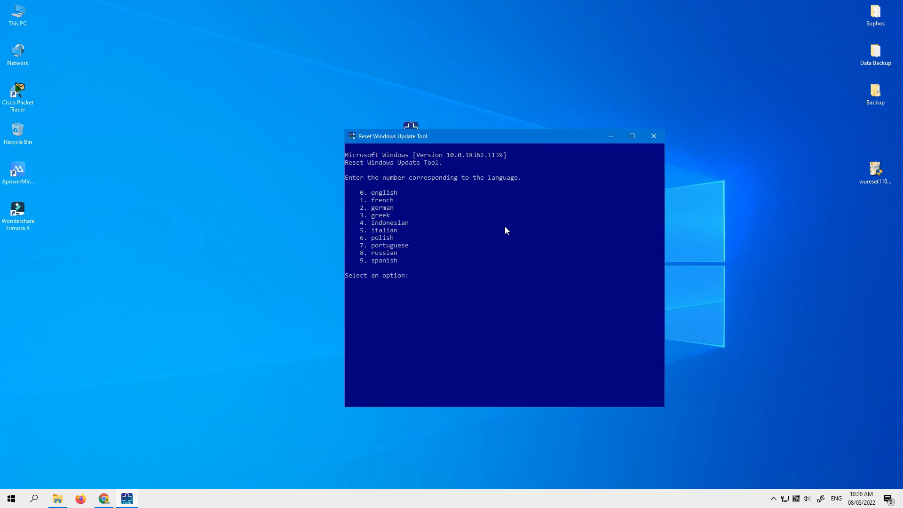
text(e)
key(BackSpace)
text(0)
key(Return)
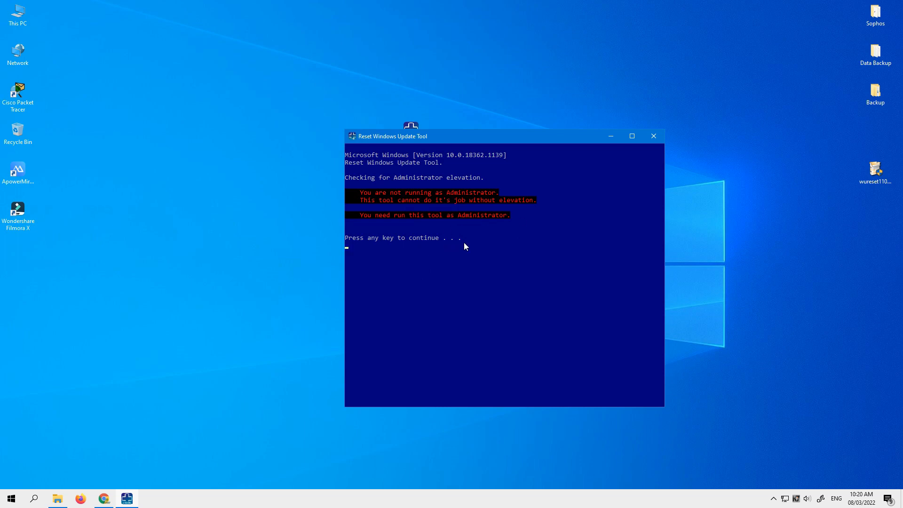
key(Return)
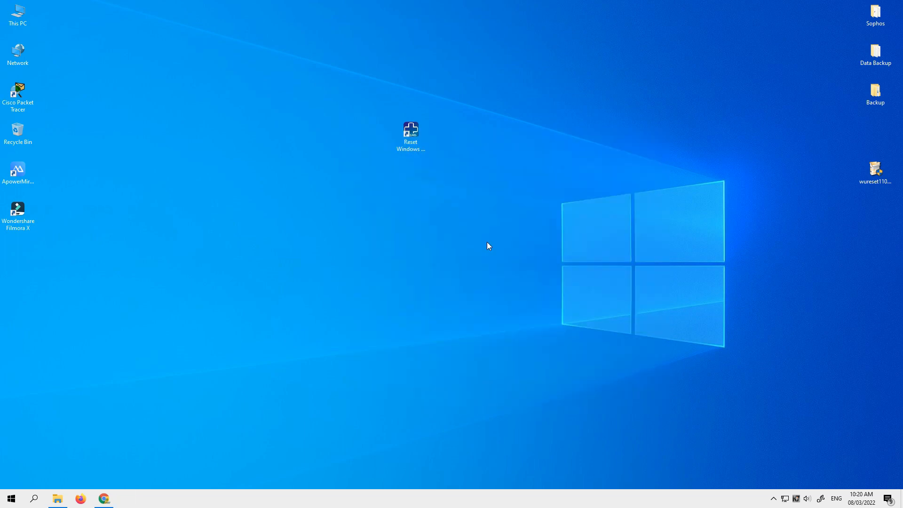
Run Reset Windows Update Tool as administrator and accept its terms and conditions with y
click(414, 133)
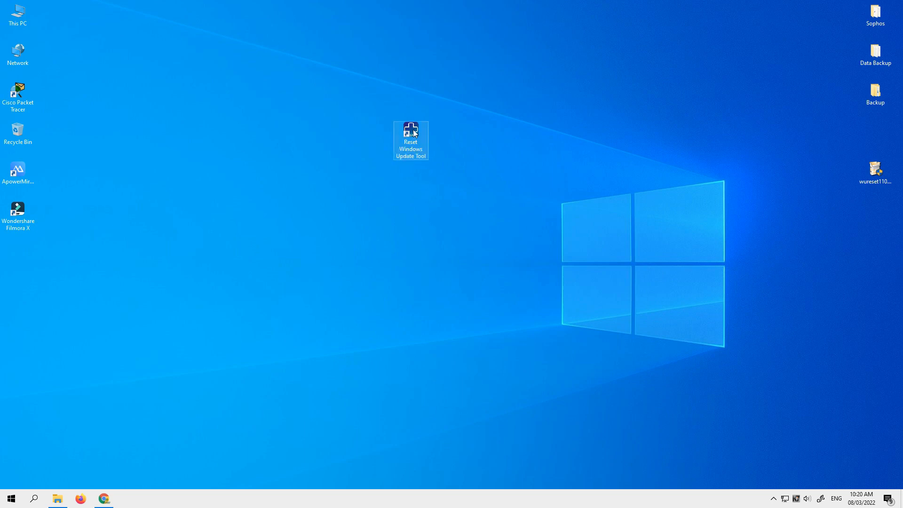
right_click(414, 133)
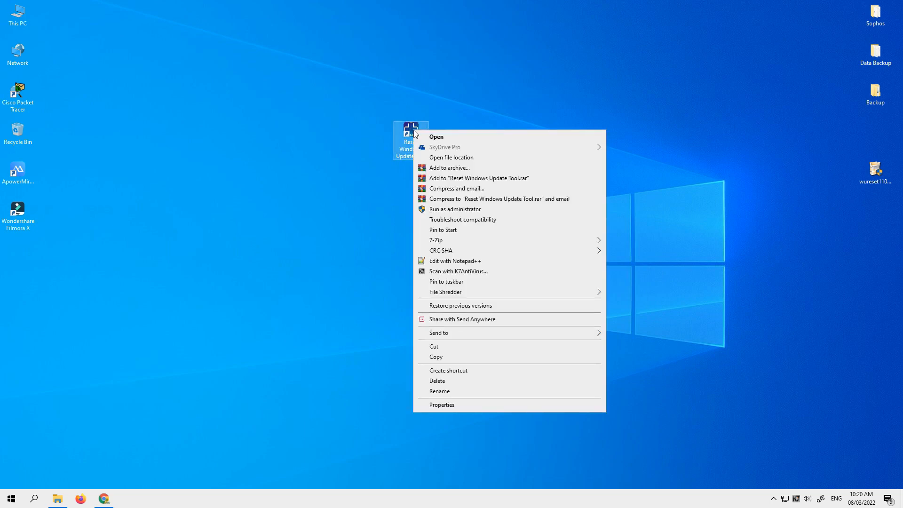
click(464, 210)
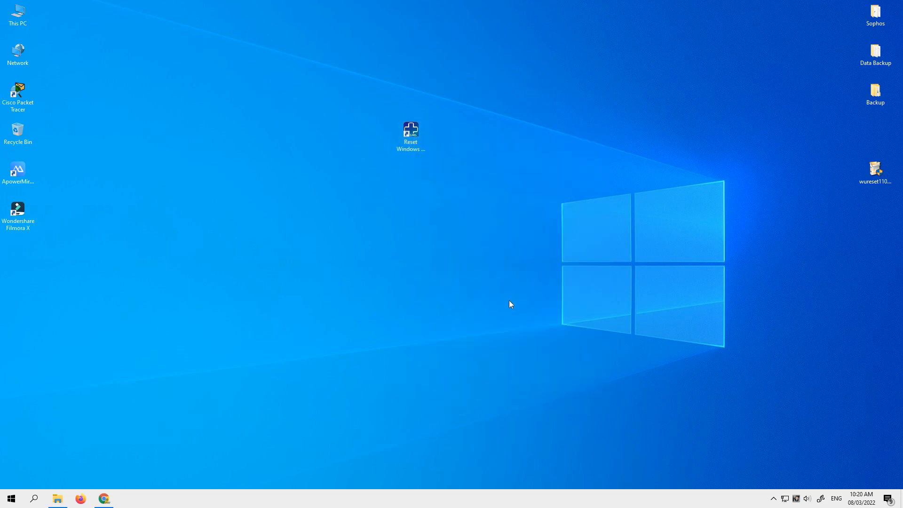
drag(213, 20, 410, 73)
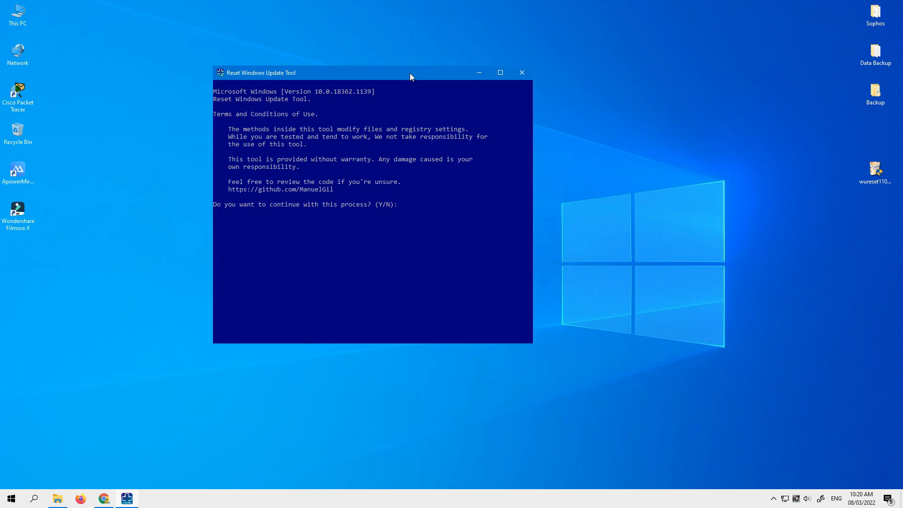
text(y)
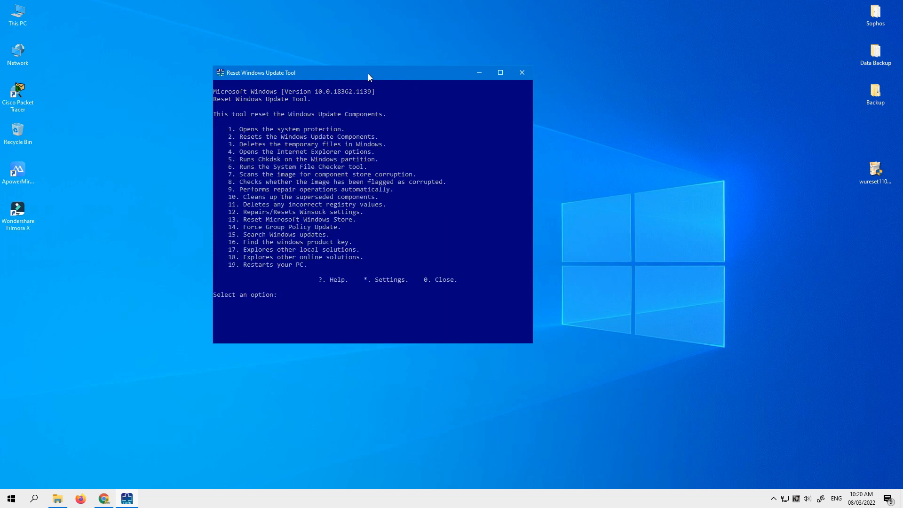
Review the numbered repair options, 1 to 19, in the tool's main menu
drag(363, 75, 412, 83)
drag(294, 136, 285, 273)
click(433, 240)
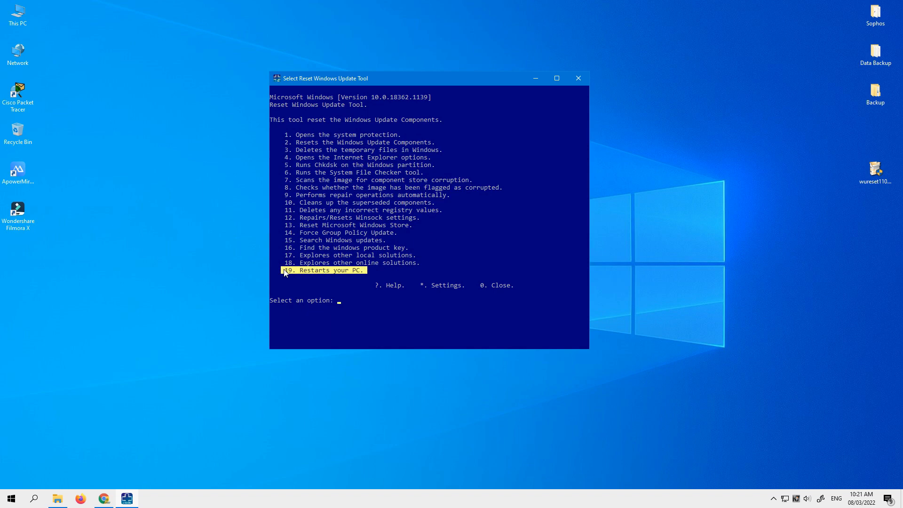
drag(288, 134, 405, 262)
click(482, 181)
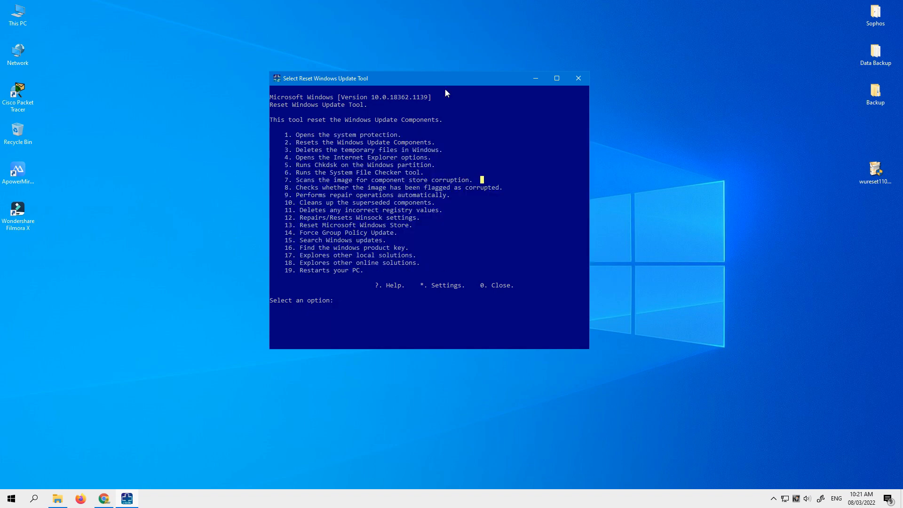
drag(398, 78, 302, 59)
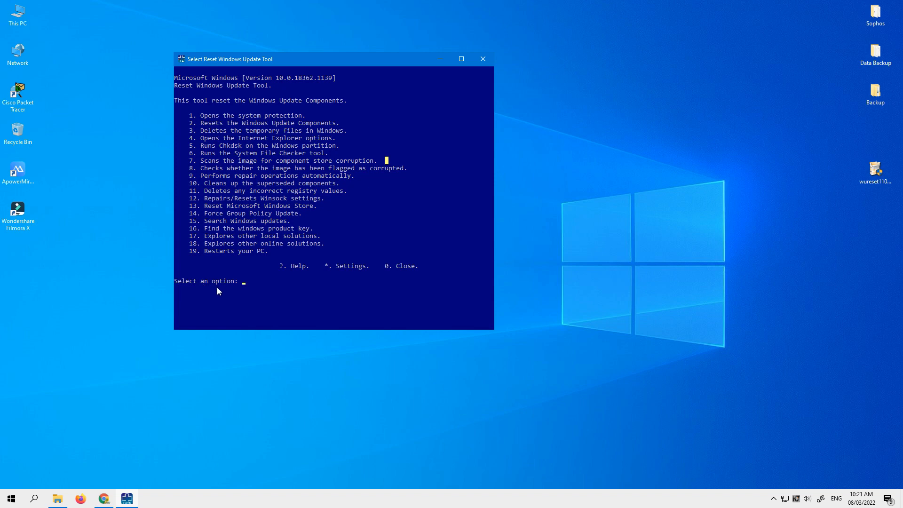
Choose option 1 to open system protection and open the restore configuration of the windows 10 (C:) drive
text(1)
key(Return)
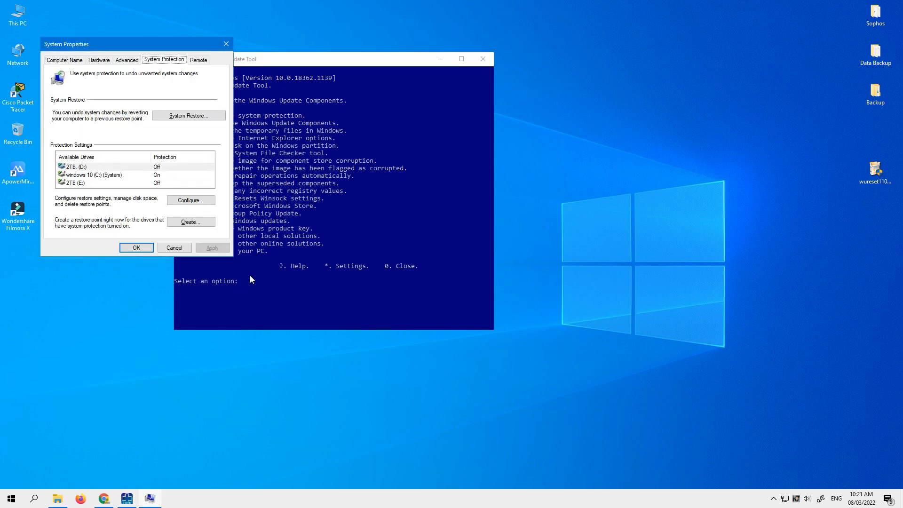
drag(285, 87, 597, 120)
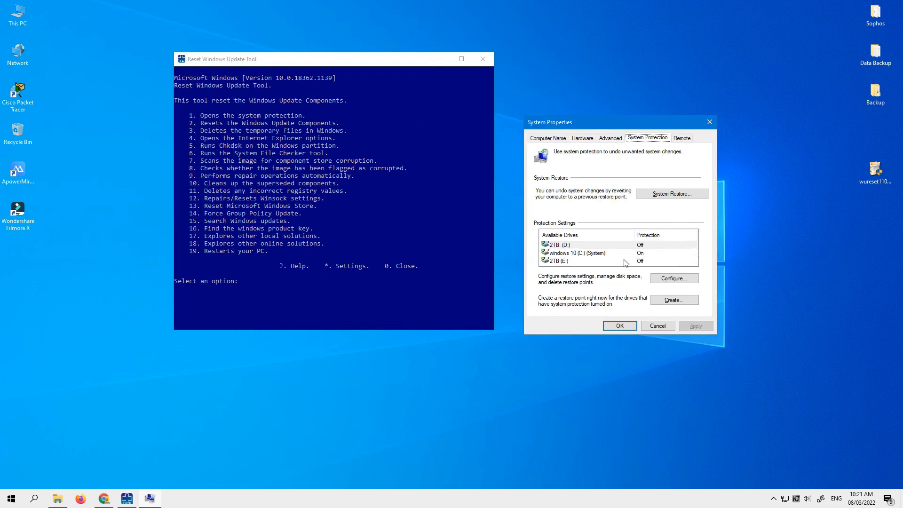
click(591, 254)
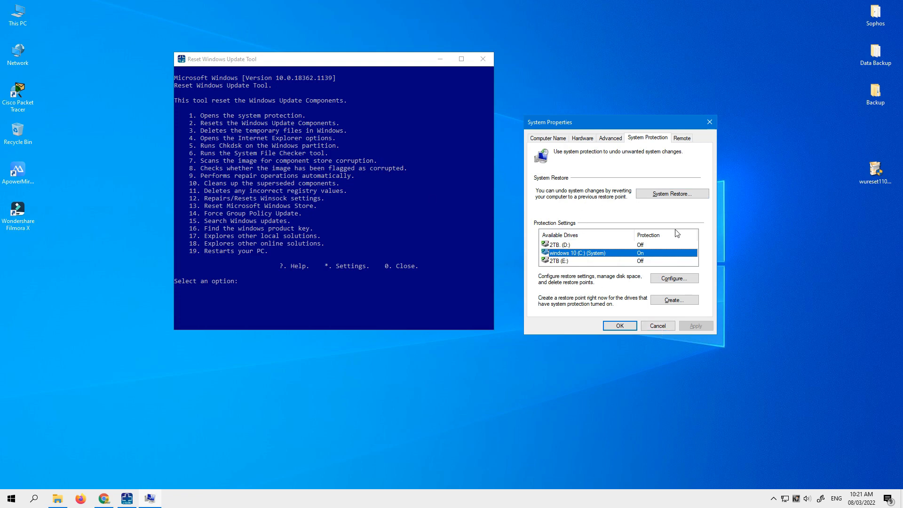
click(677, 280)
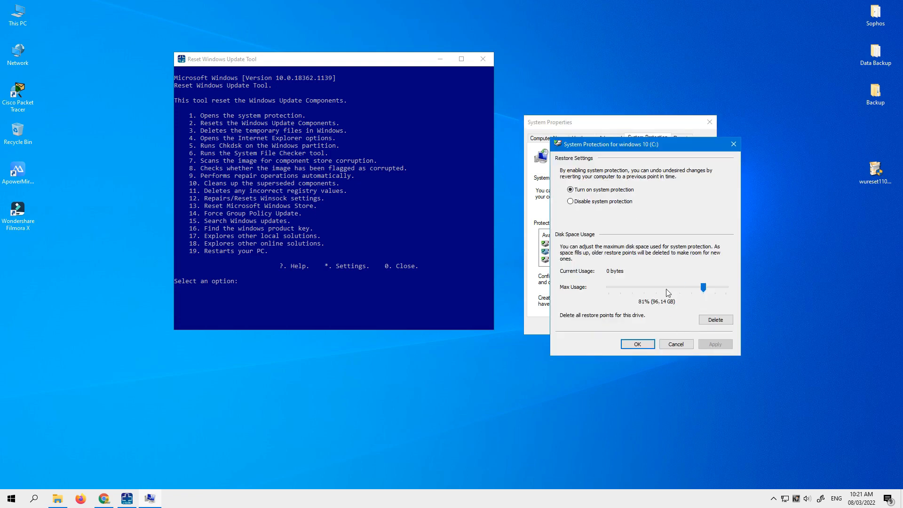
Apply the restore settings of the windows 10 (C:) drive with system protection turned on and close System Properties
drag(704, 288, 704, 341)
click(714, 343)
click(637, 345)
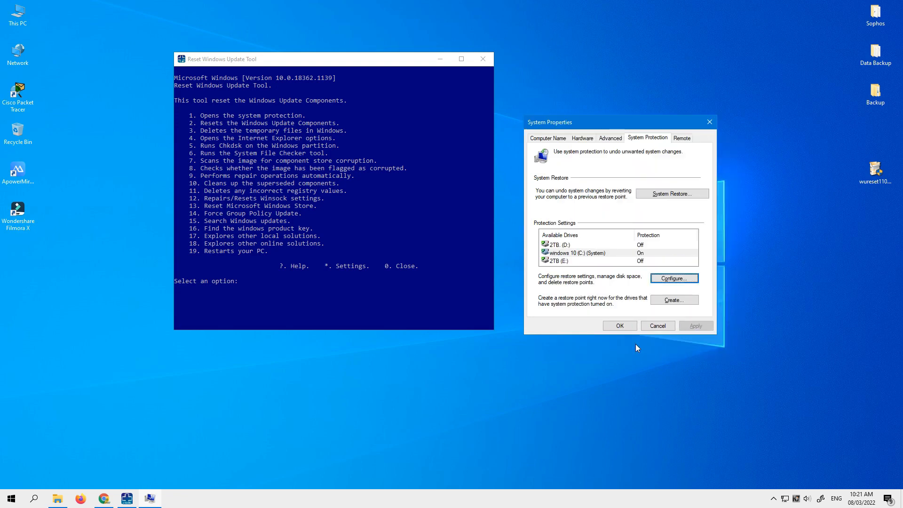
click(621, 326)
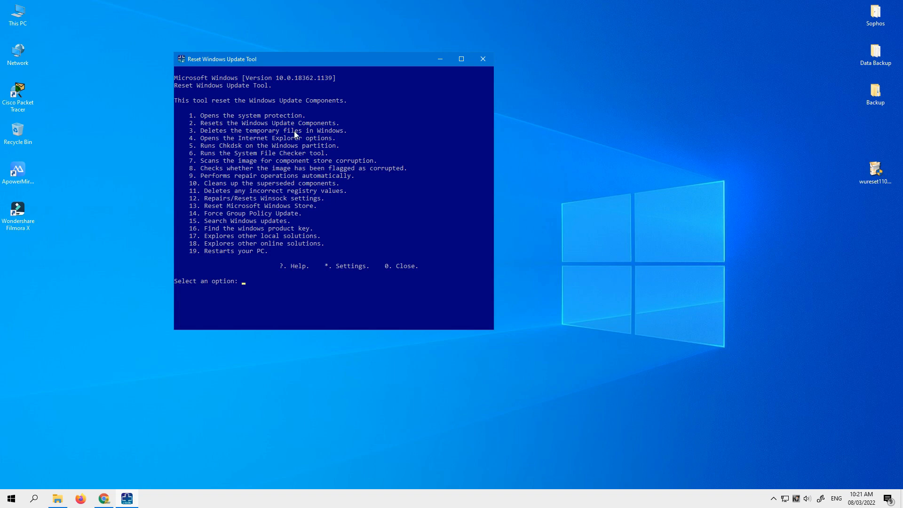
Choose option 2 in the main menu to reset the Windows Update Components
drag(201, 124, 333, 128)
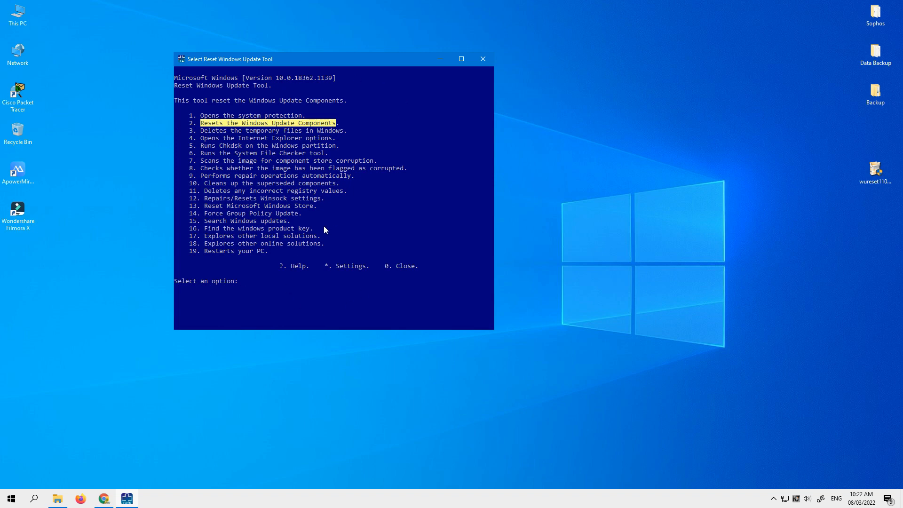
text(2)
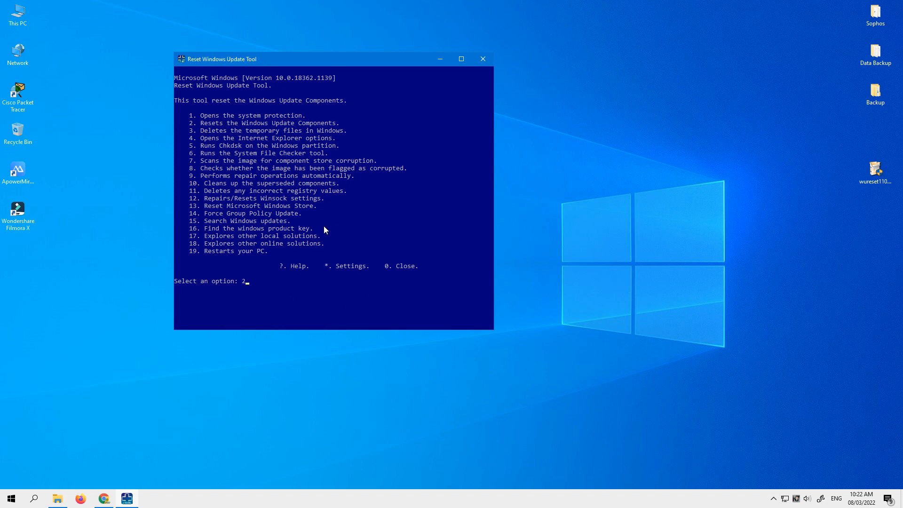
key(Return)
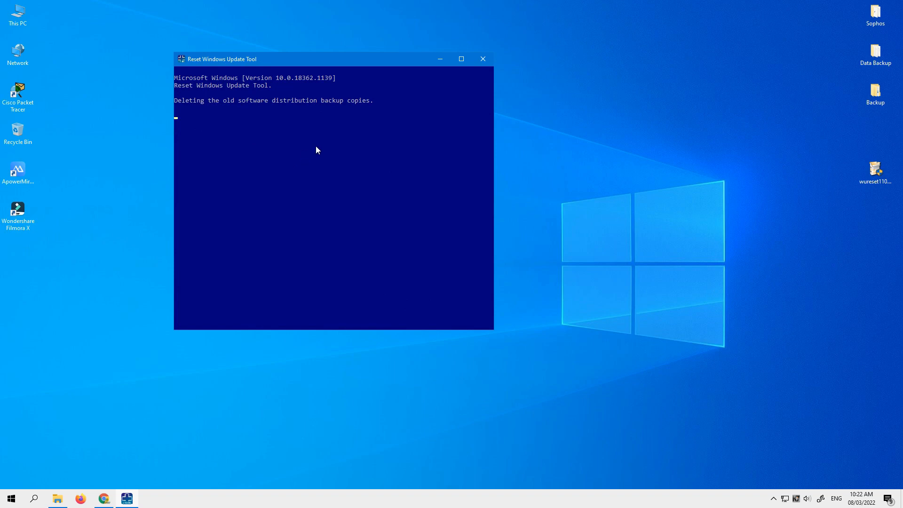
Close Reset Windows Update Tool and run it again as administrator from its desktop shortcut
click(484, 60)
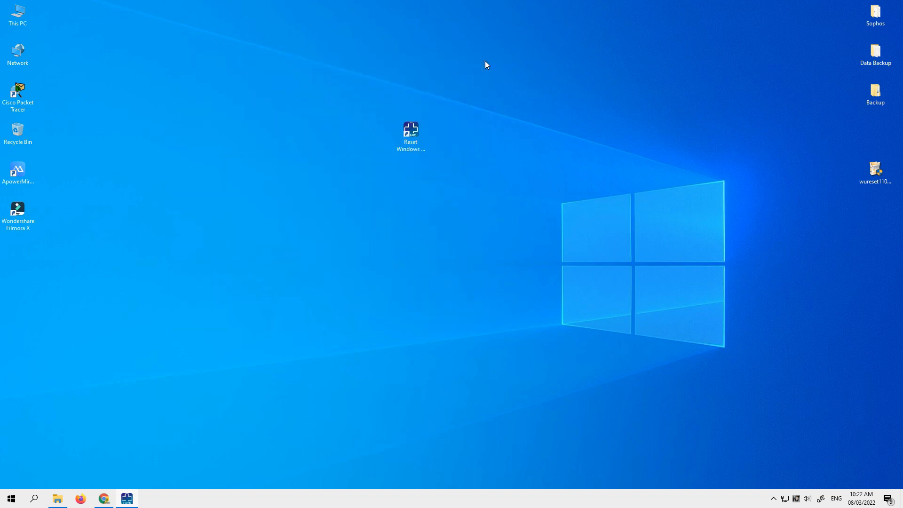
right_click(410, 132)
click(452, 210)
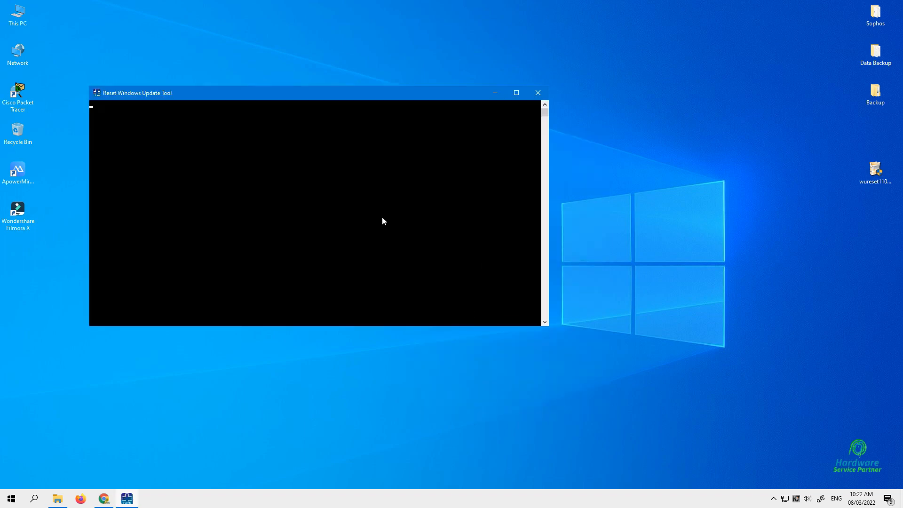
drag(243, 95, 372, 96)
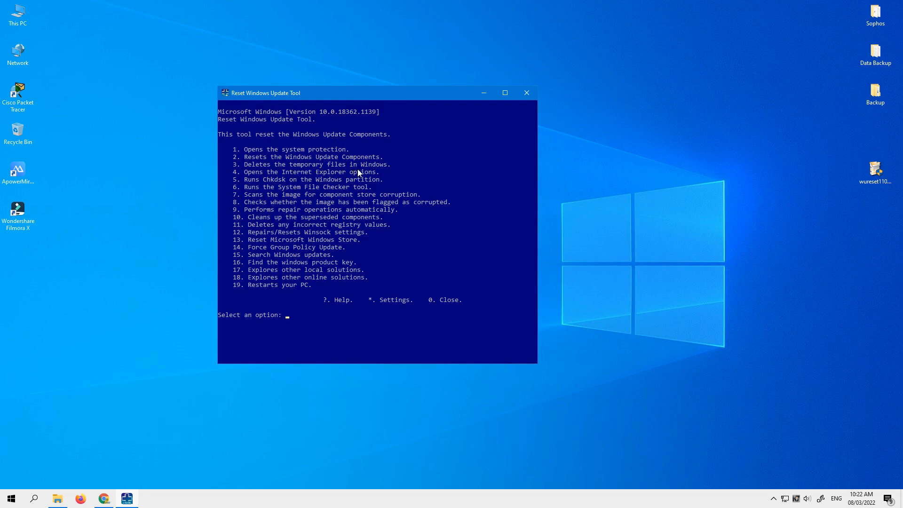
Choose option 3 to delete the temporary files in Windows and return to the main menu
drag(390, 165, 239, 167)
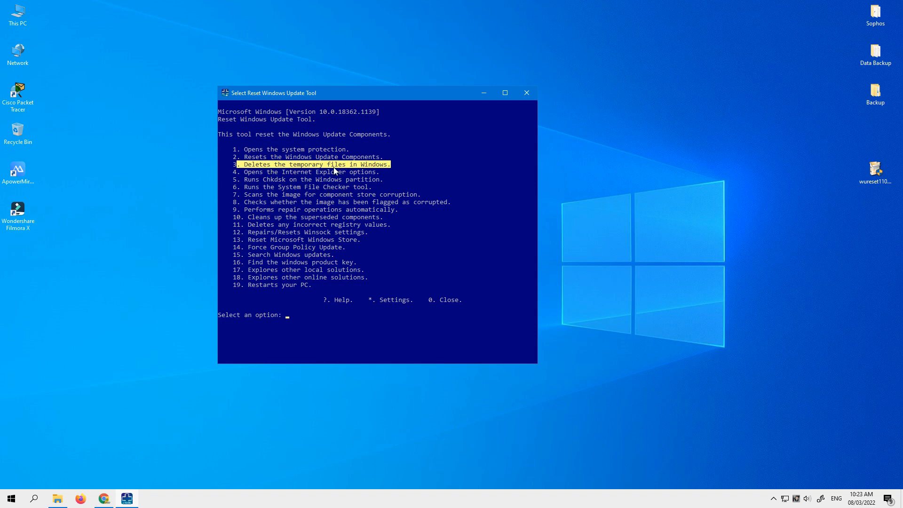
text(3)
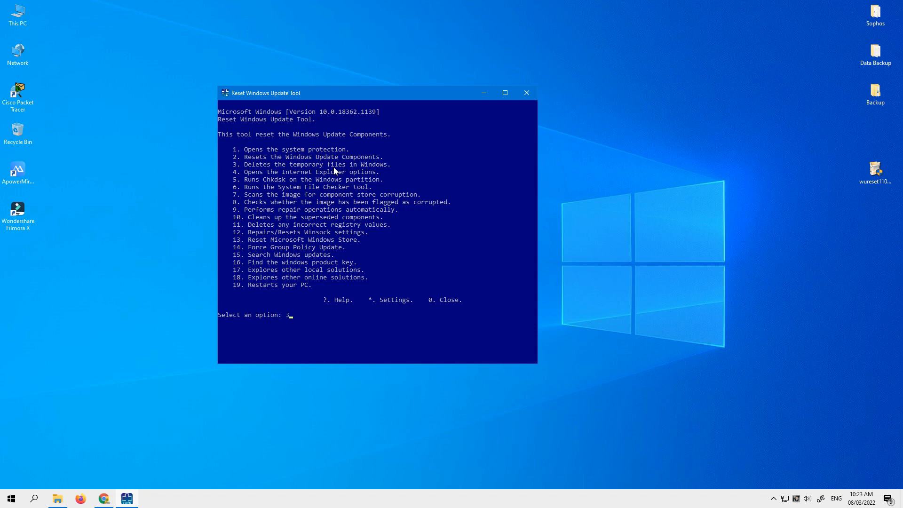
key(Return)
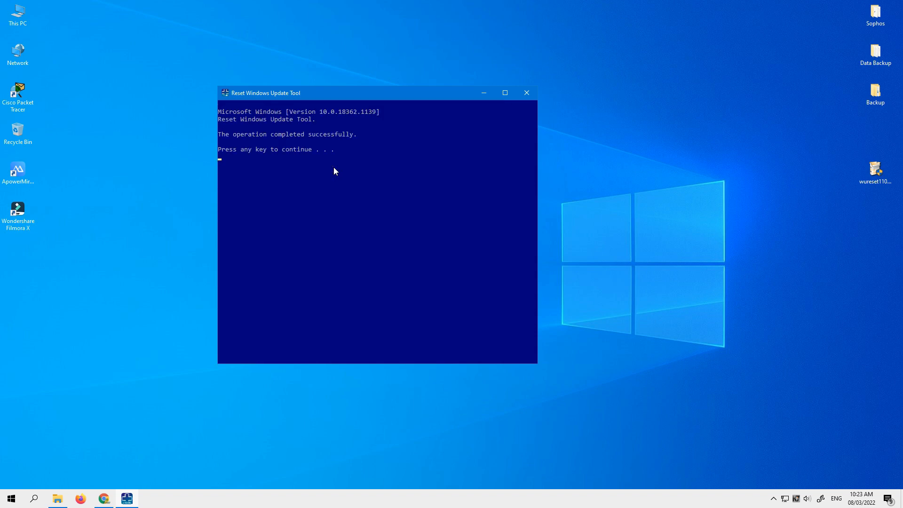
key(Return)
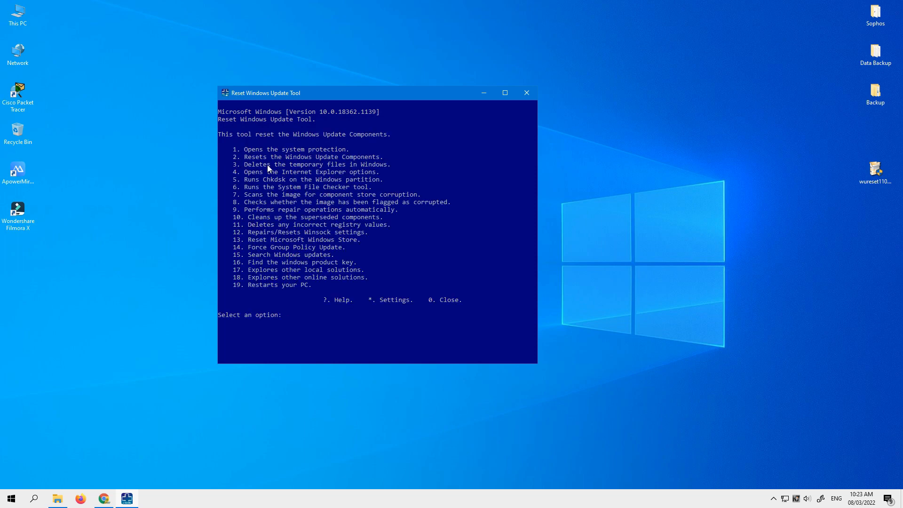
Choose option 4 to open the Internet Explorer options and move the Internet Properties dialog clear of the tool window
drag(253, 164, 293, 165)
drag(240, 173, 285, 173)
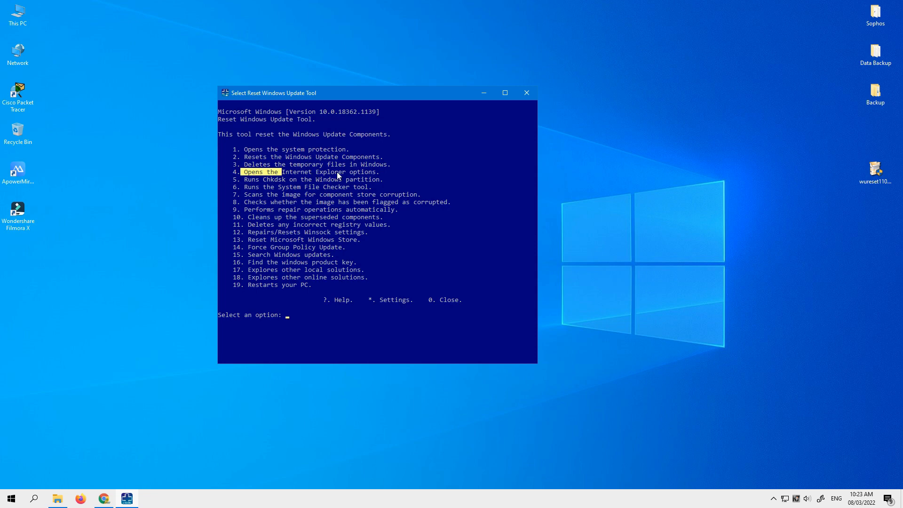
drag(378, 172, 248, 175)
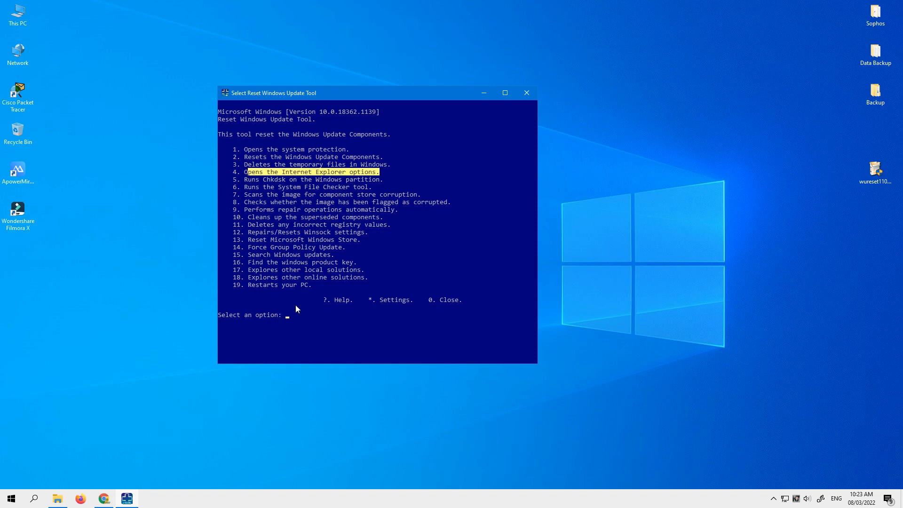
text(4)
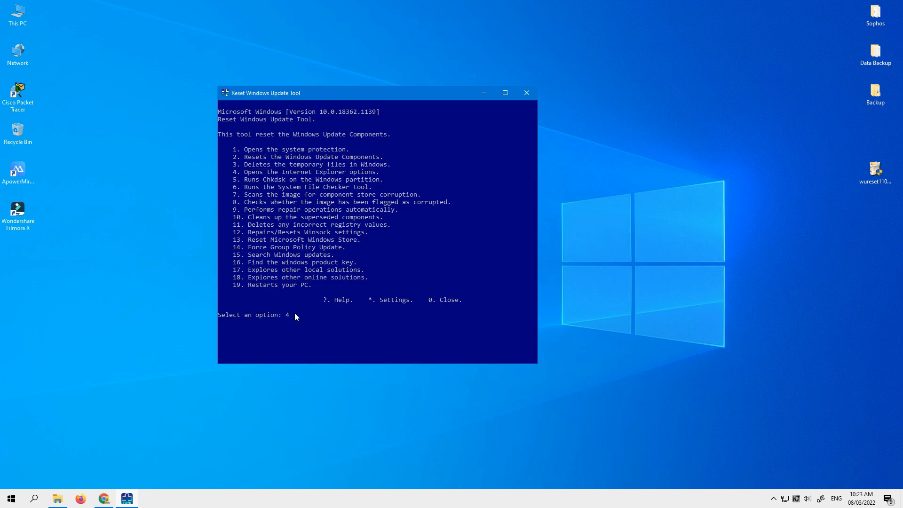
key(Return)
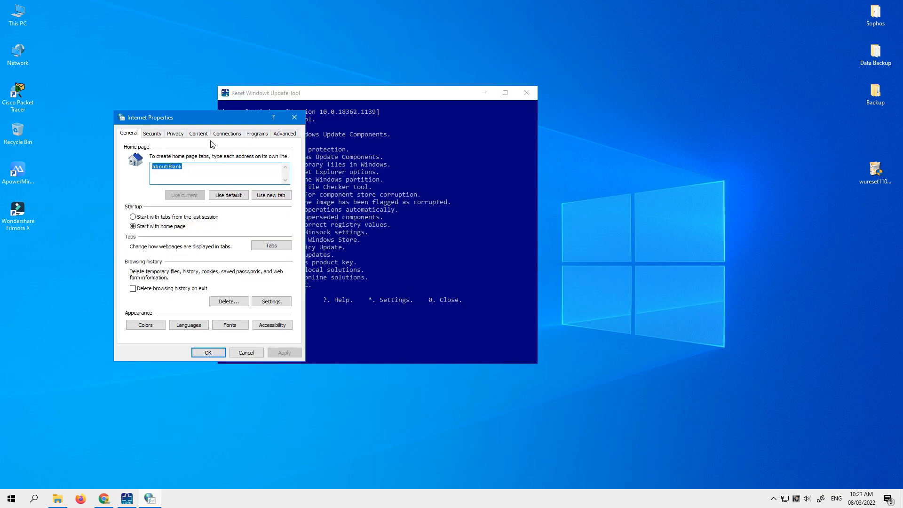
drag(195, 120, 558, 149)
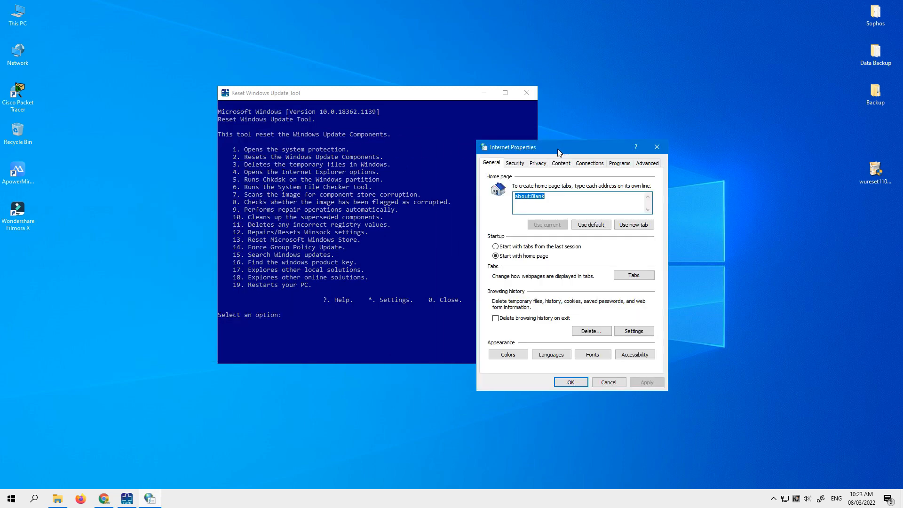
Reset the Internet Explorer settings to their defaults, including deletion of personal settings, and close the reset dialog
click(648, 164)
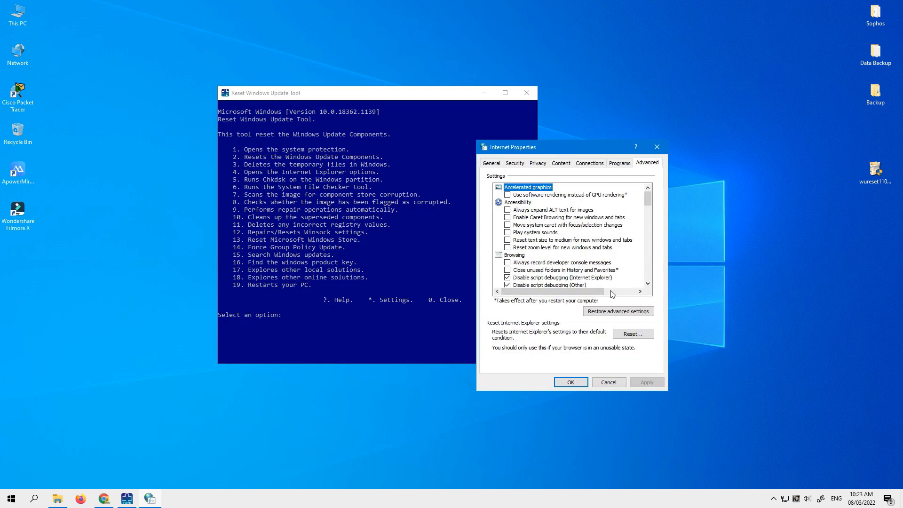
click(636, 336)
click(508, 243)
click(621, 305)
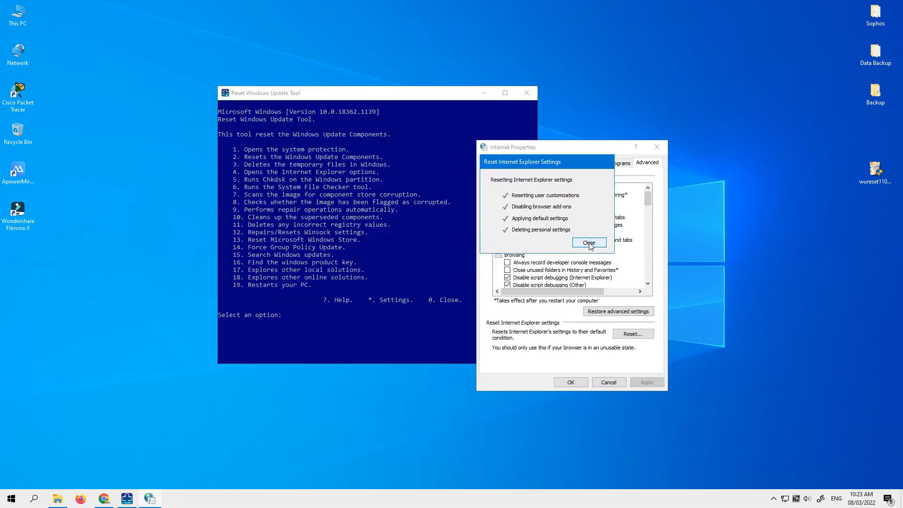
click(589, 243)
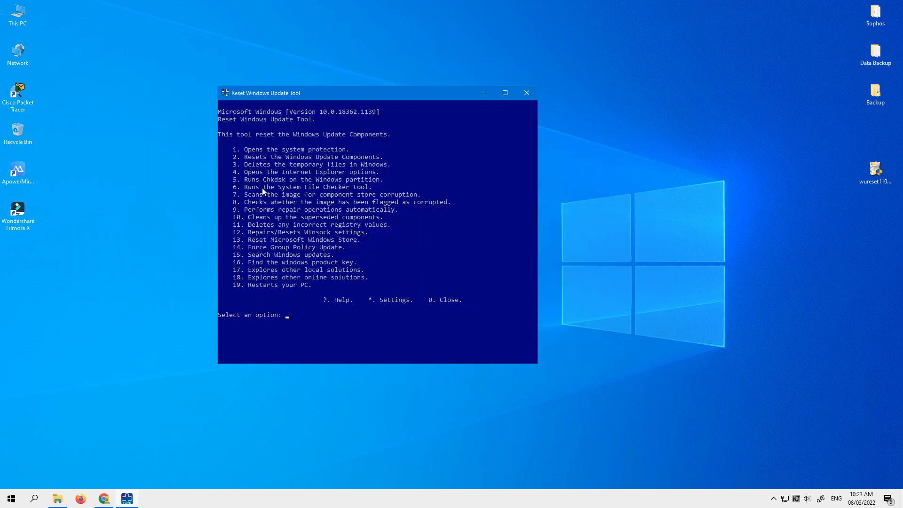
Answer the K7 TotalSecurity Plus alerts about modified IExplorer URL settings, allowing the Search Bar URL change
drag(242, 181, 382, 183)
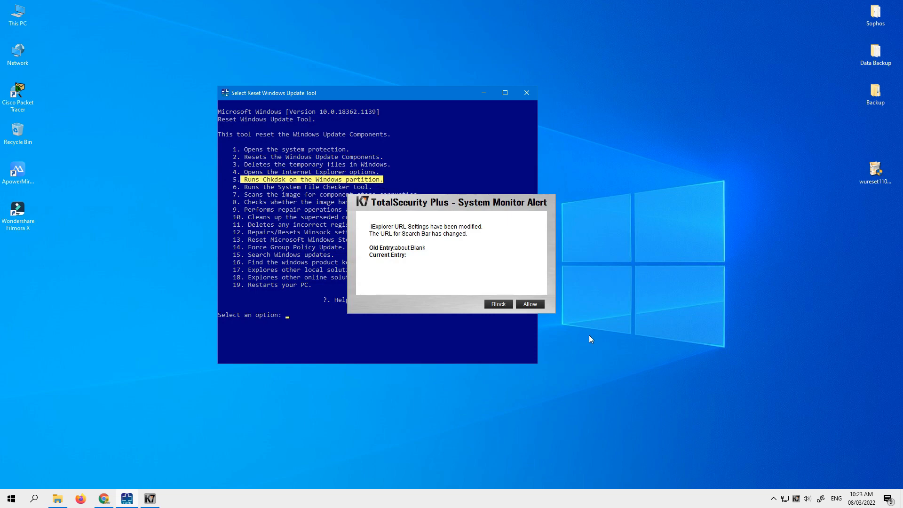
click(534, 305)
click(535, 306)
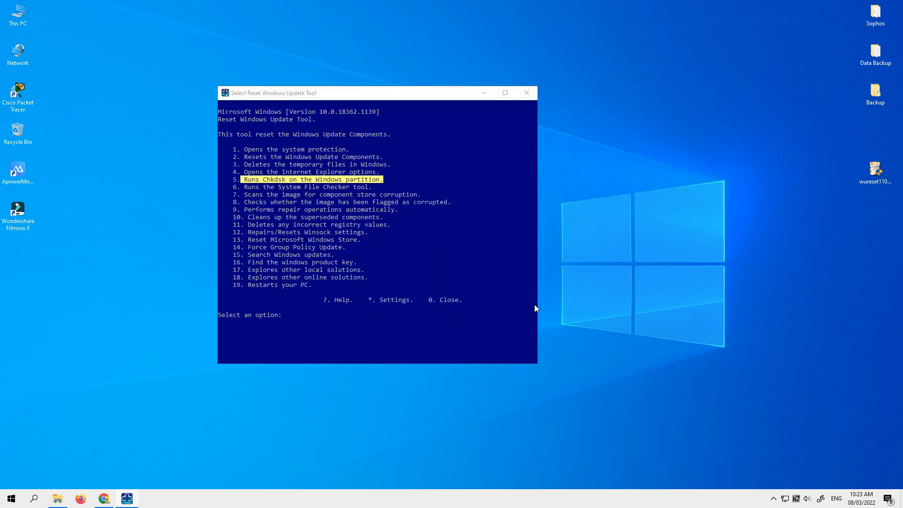
click(497, 304)
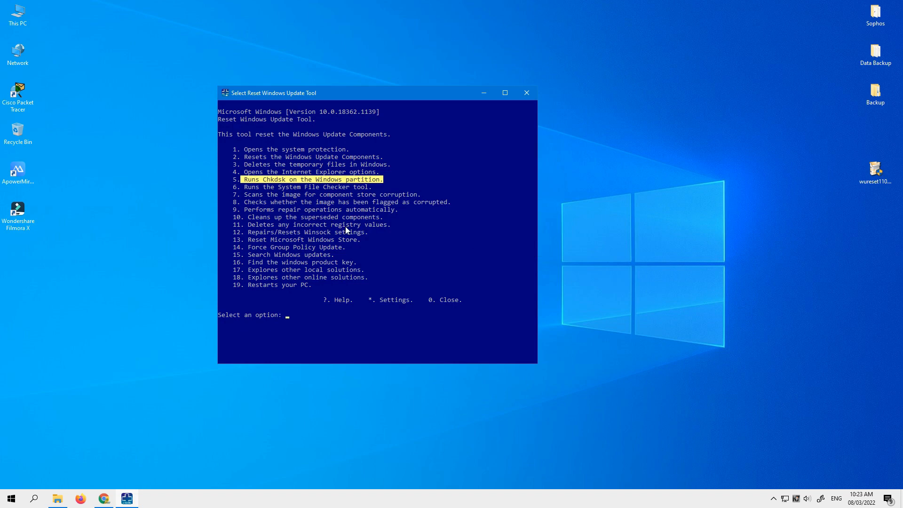
Choose option 5 to run Chkdsk on the Windows partition, decline the check at next restart with n and return to the main menu
text(5)
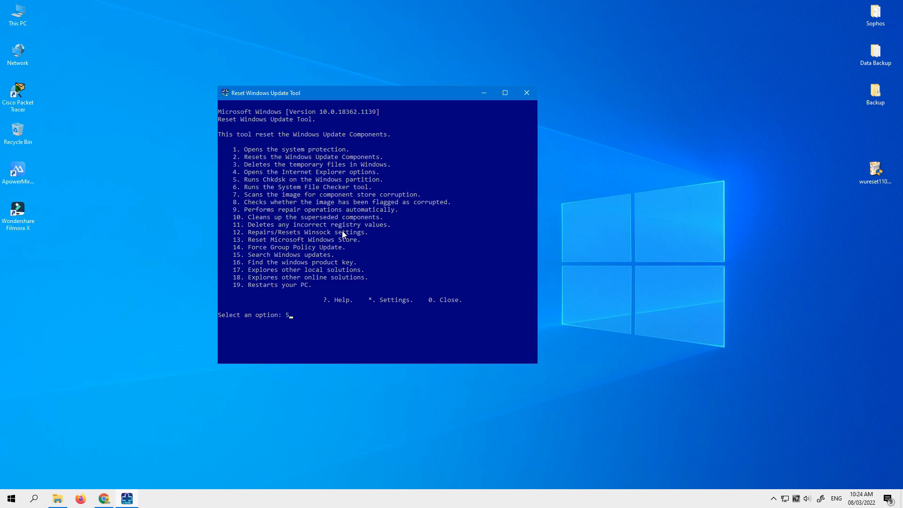
key(Return)
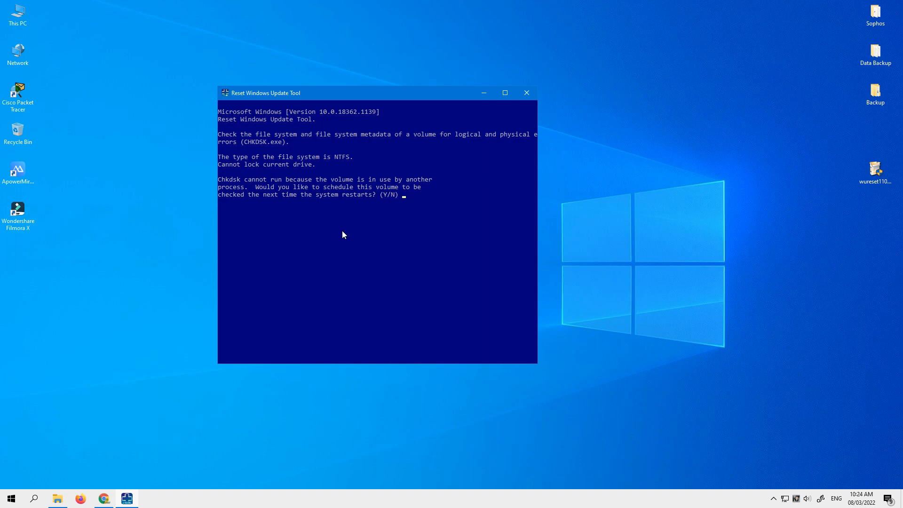
text(n)
key(Return)
key(Return)
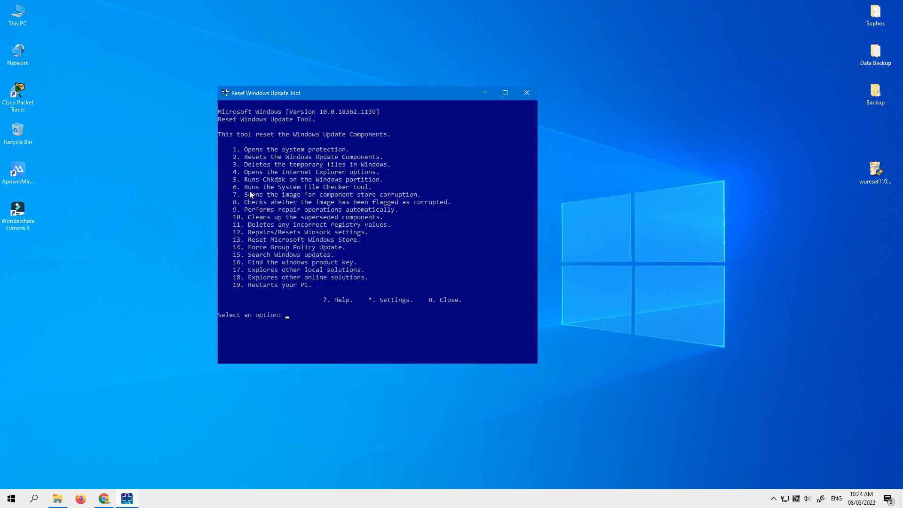
Choose option 6 to run the System File Checker tool and follow its verification progress
drag(245, 180, 377, 184)
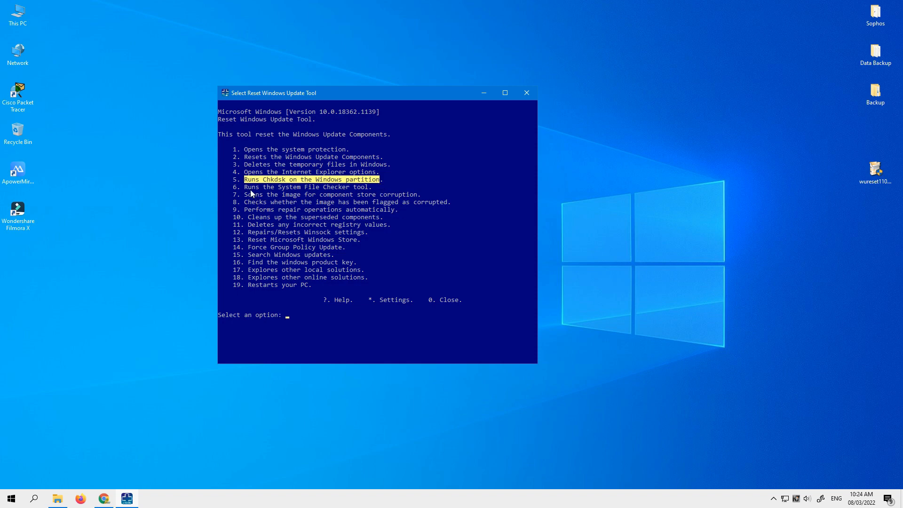
drag(244, 187, 252, 188)
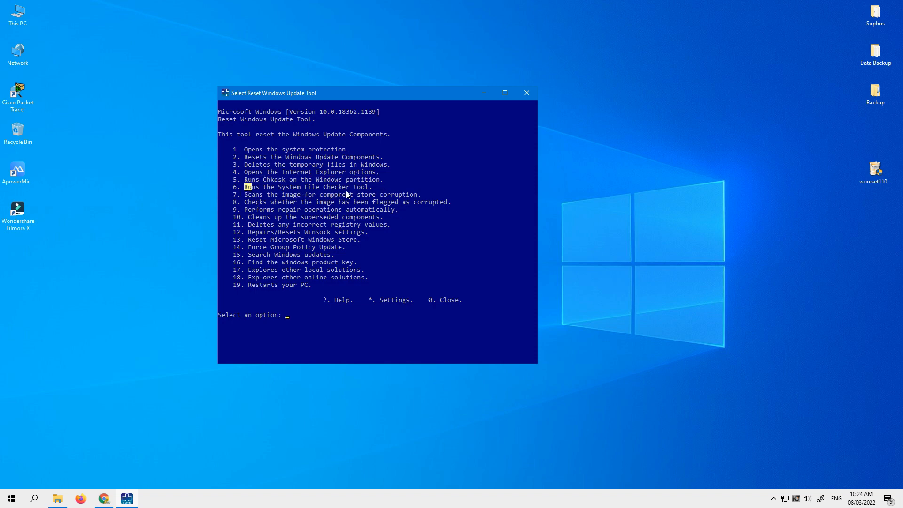
text(6)
key(Return)
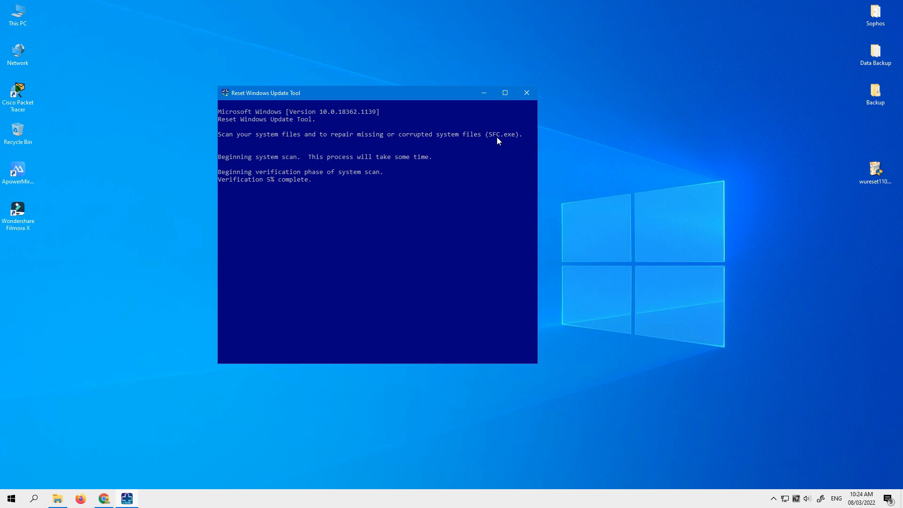
drag(492, 134, 515, 136)
drag(228, 179, 319, 182)
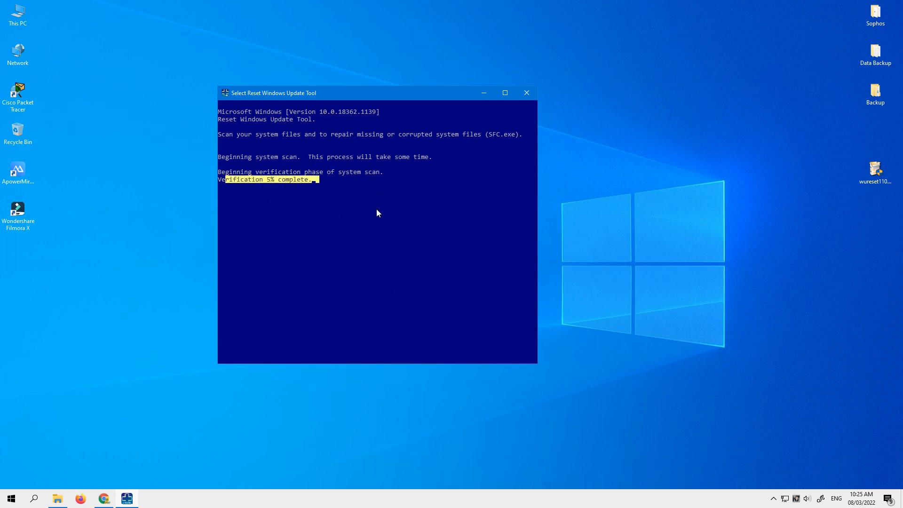
Close the tool during the system scan, run it again as administrator and highlight options 7 to 10 in the main menu
click(527, 92)
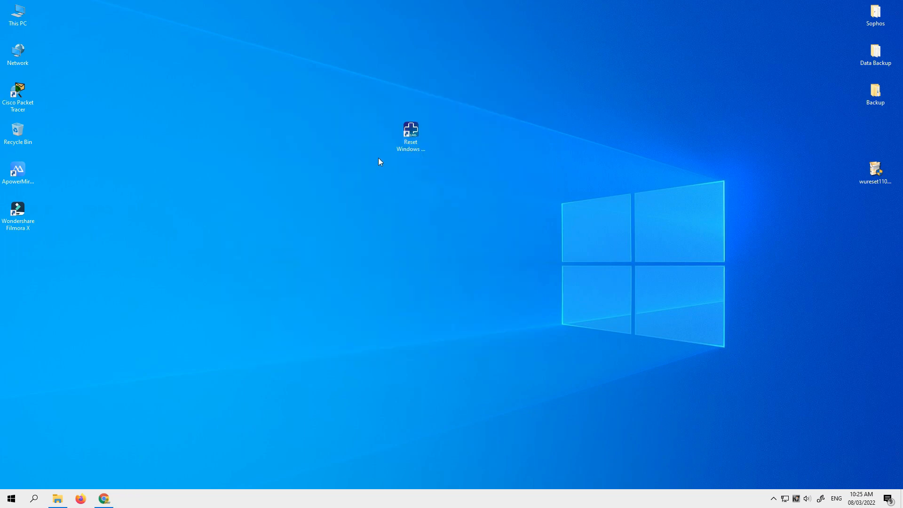
right_click(415, 123)
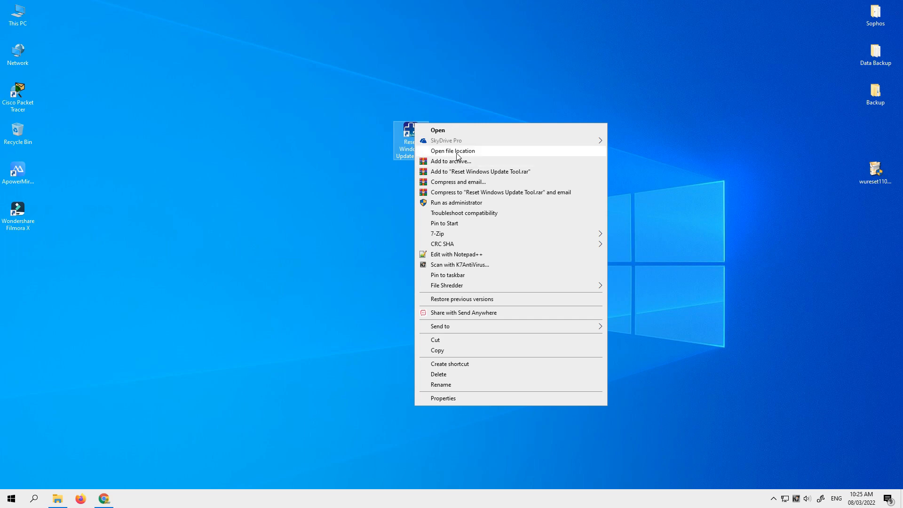
click(463, 203)
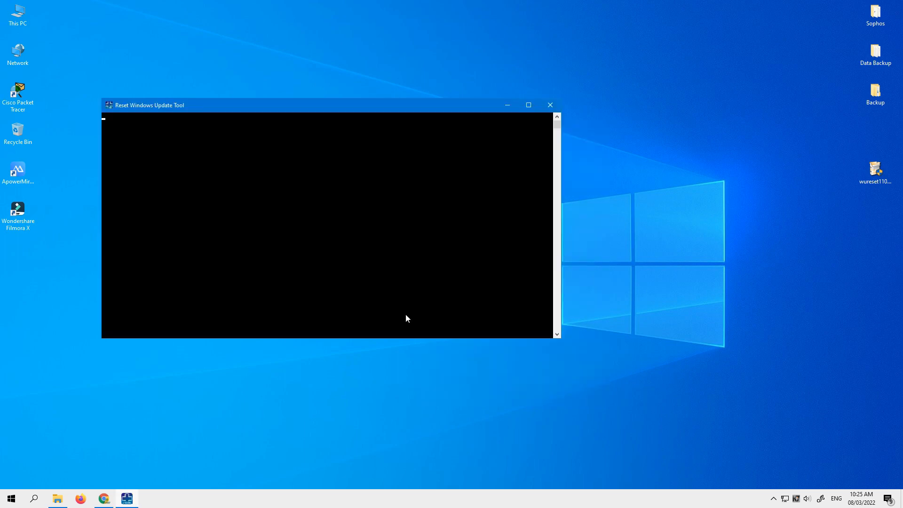
drag(282, 104, 431, 106)
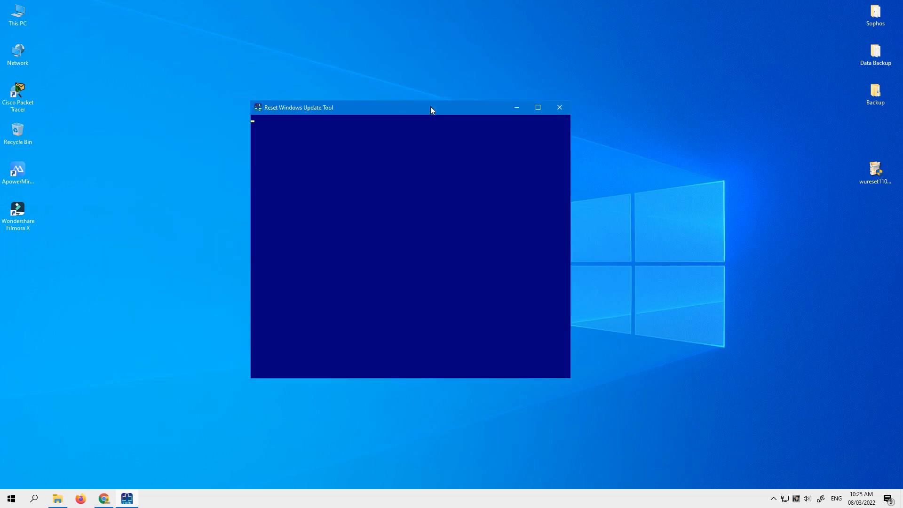
drag(265, 210, 422, 235)
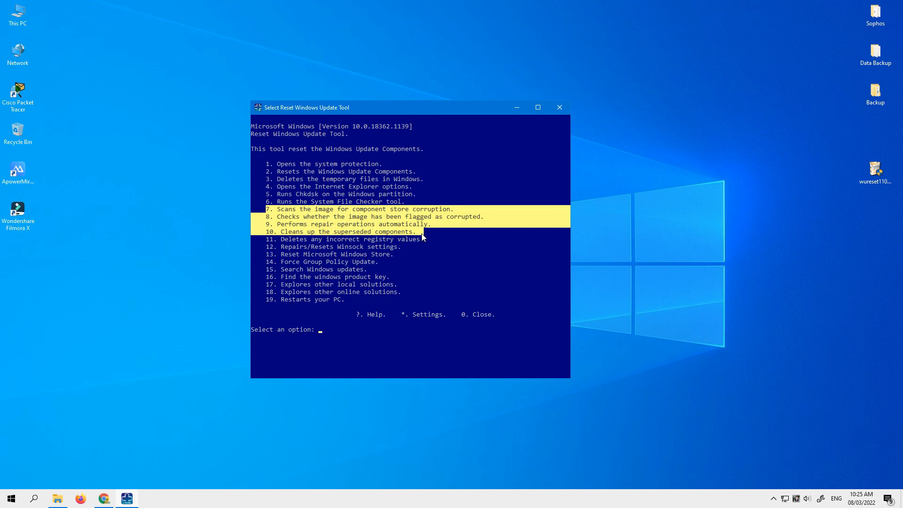
Choose option 7 to scan the image for component store corruption and highlight the Image Servicing and Management tool line
right_click(421, 238)
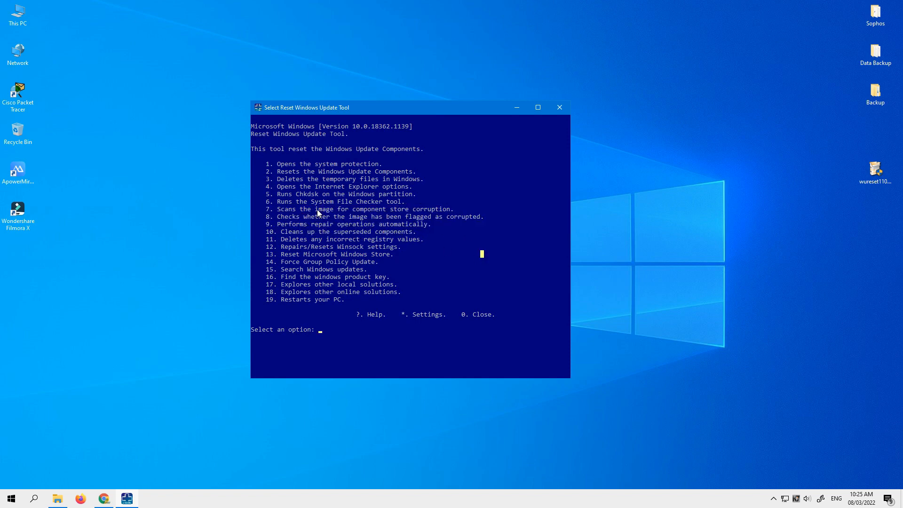
click(278, 210)
text(7)
key(Return)
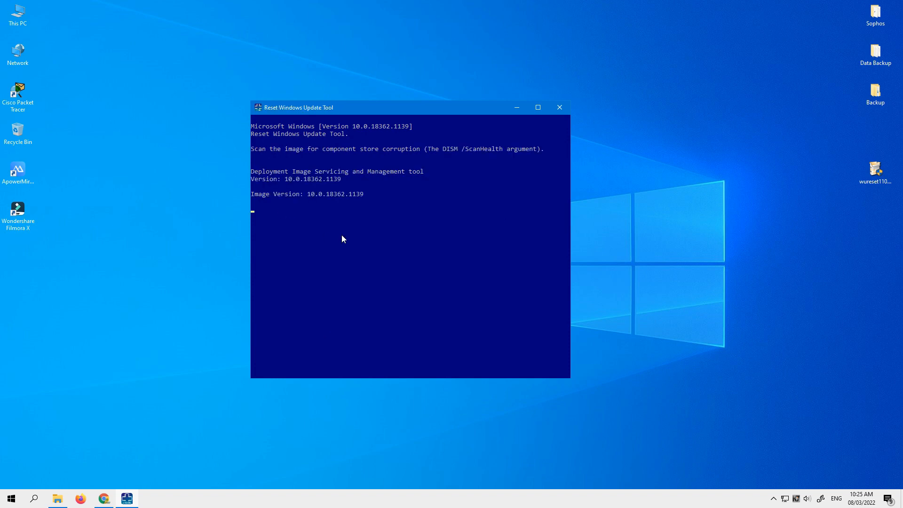
drag(292, 172, 423, 176)
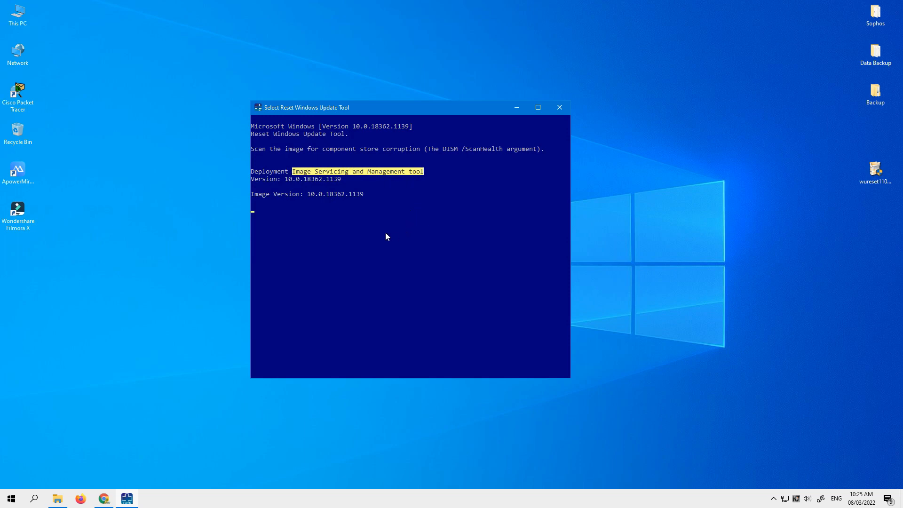
Open the windows 10 (C:) drive from This PC to view its folders, close it and return to the update tool
double_click(18, 14)
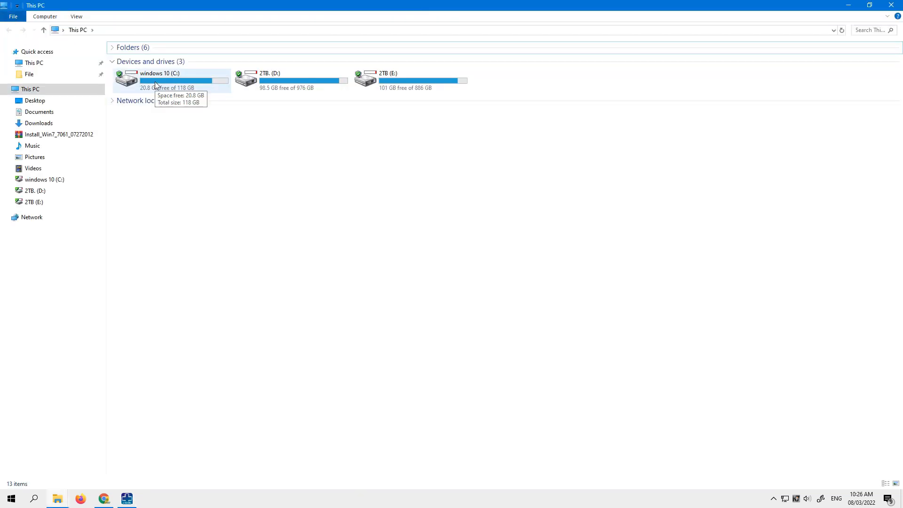
double_click(168, 80)
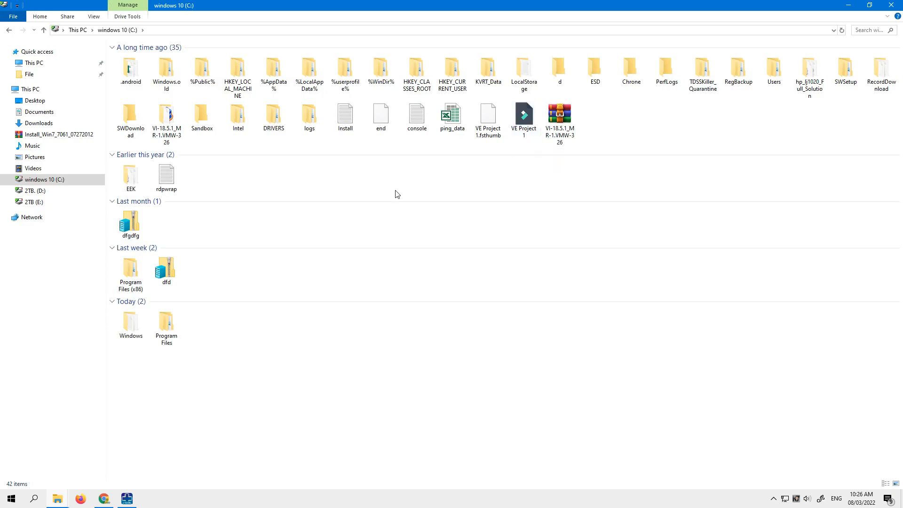
click(892, 5)
click(394, 233)
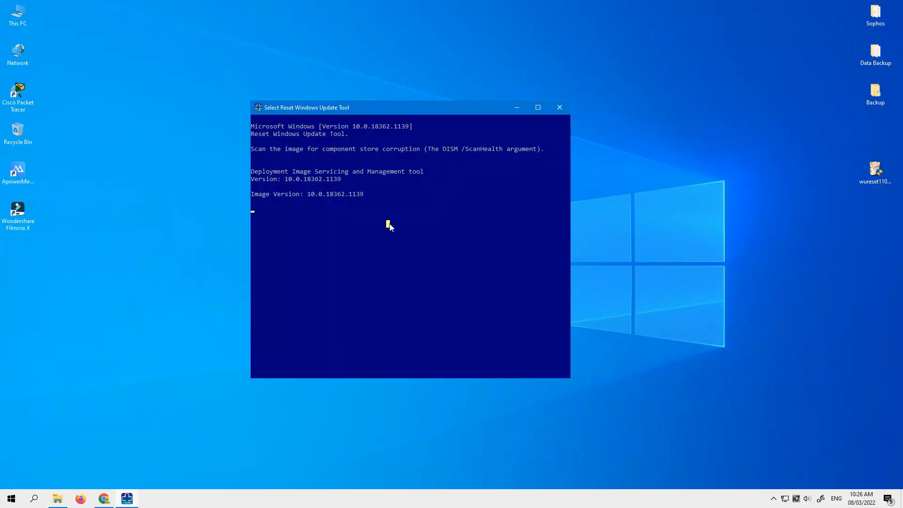
Close the tool during the image scan, run it again as administrator and move its window nearer the middle of the desktop
click(559, 107)
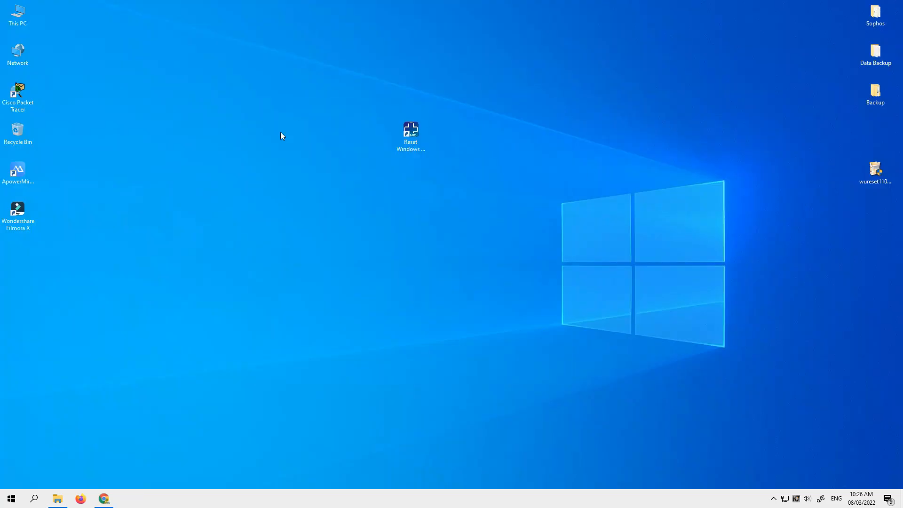
right_click(410, 131)
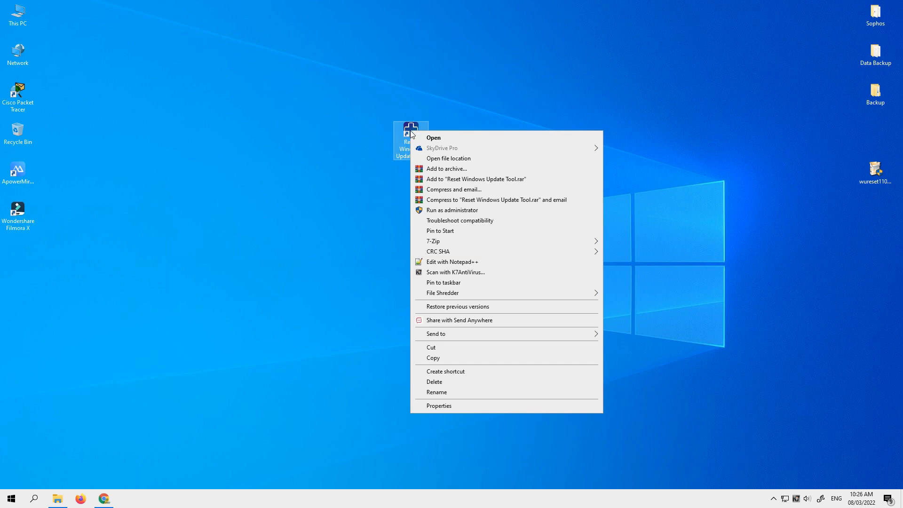
click(454, 210)
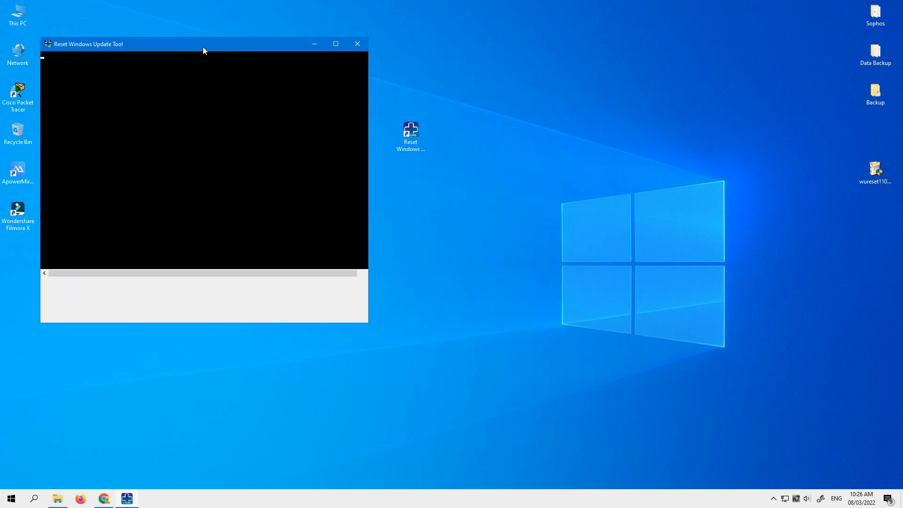
drag(205, 46, 363, 122)
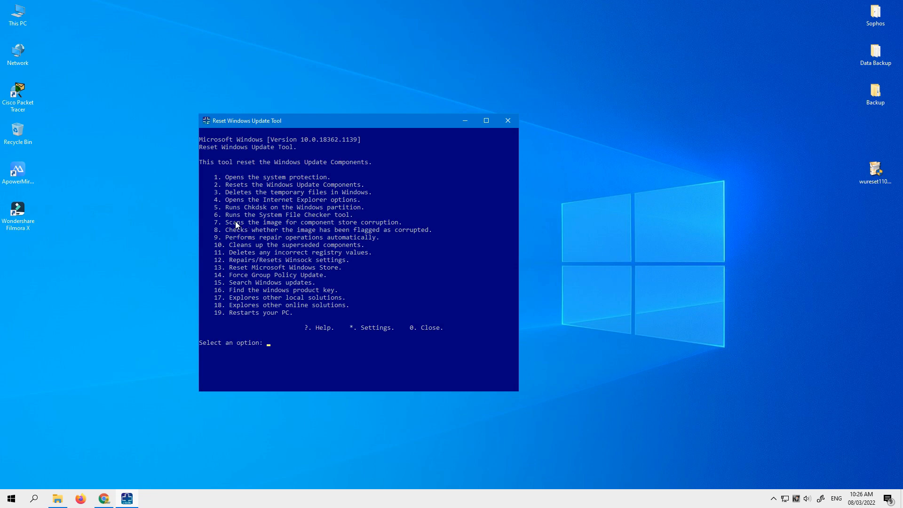
Highlight options 7 to 10, then option 11 for deleting incorrect registry values, in the main menu
click(214, 222)
drag(215, 224, 398, 248)
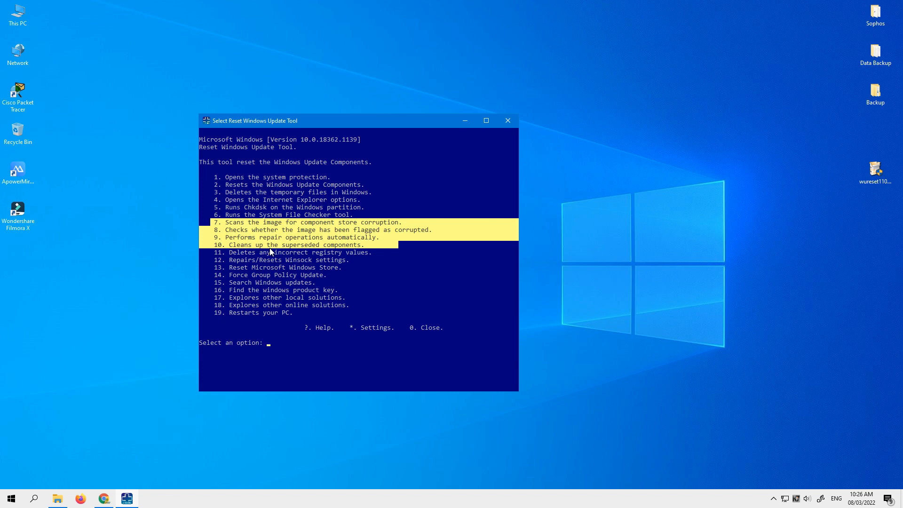
click(298, 349)
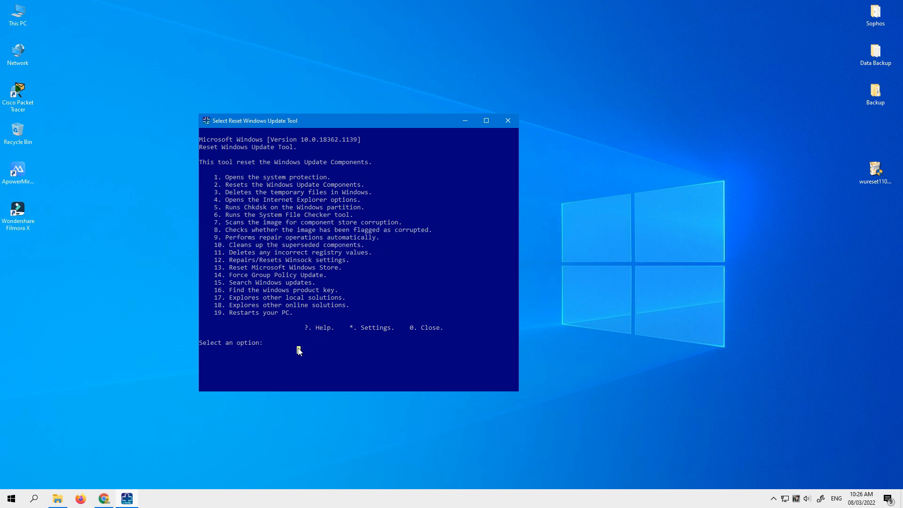
click(221, 245)
click(219, 253)
drag(234, 254, 349, 254)
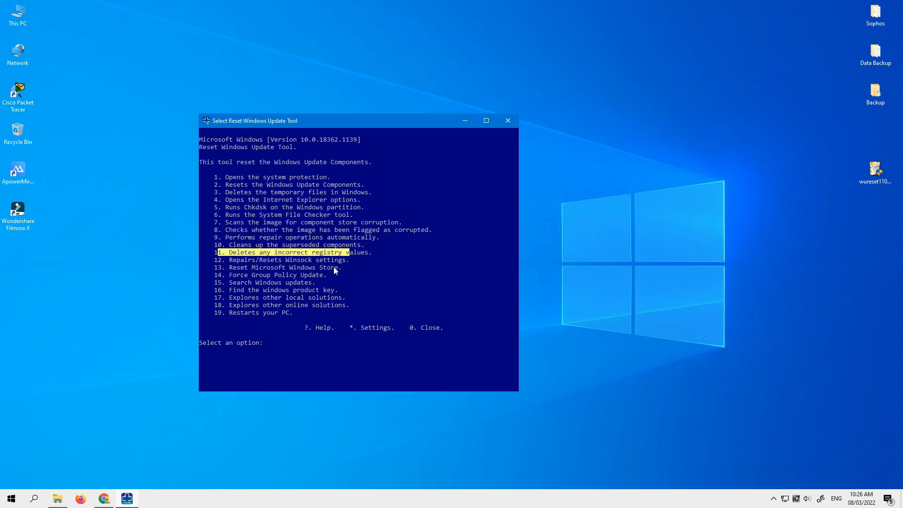
drag(372, 252, 222, 254)
Open the Registry Editor by running regedit
key(super+r)
text(re)
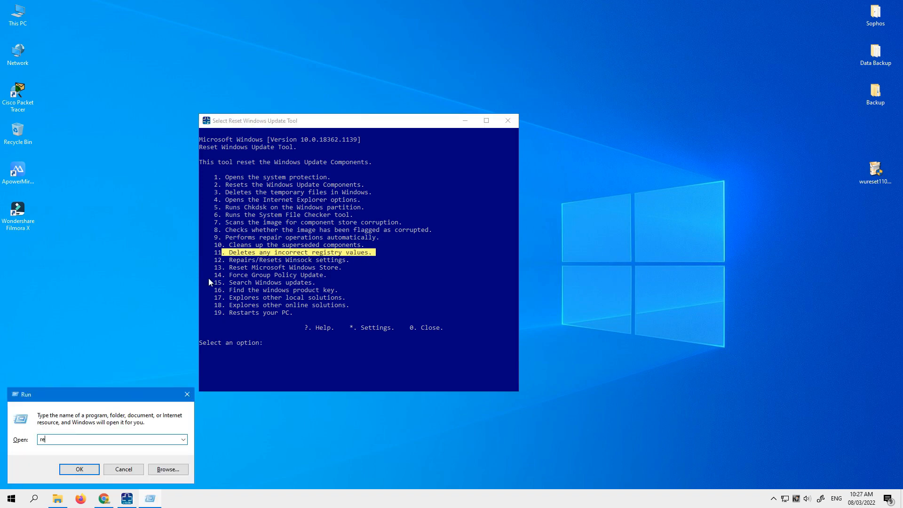
text(ge)
key(BackSpace)
key(BackSpace)
key(BackSpace)
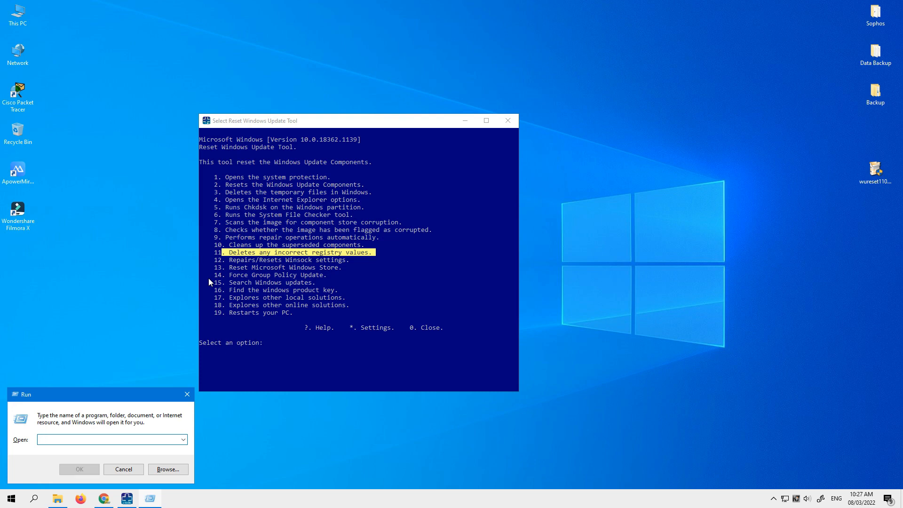
text(regedit)
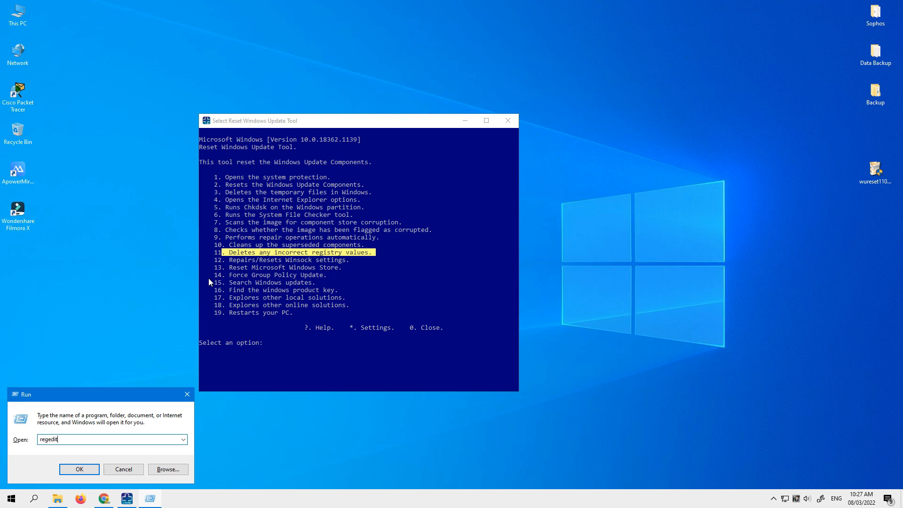
key(Return)
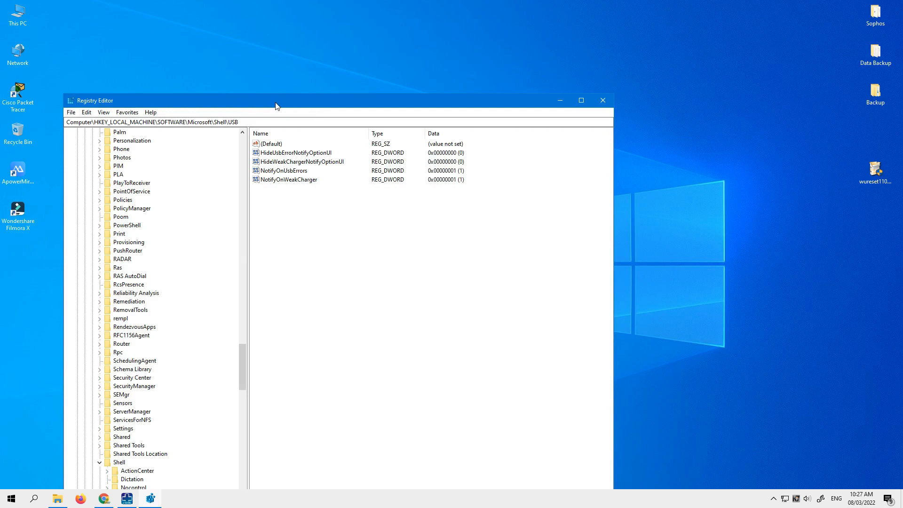
View the registry tree with the SOFTWARE key under HKEY_LOCAL_MACHINE collapsed, and close the Registry Editor
drag(264, 106, 597, 143)
drag(580, 382, 580, 174)
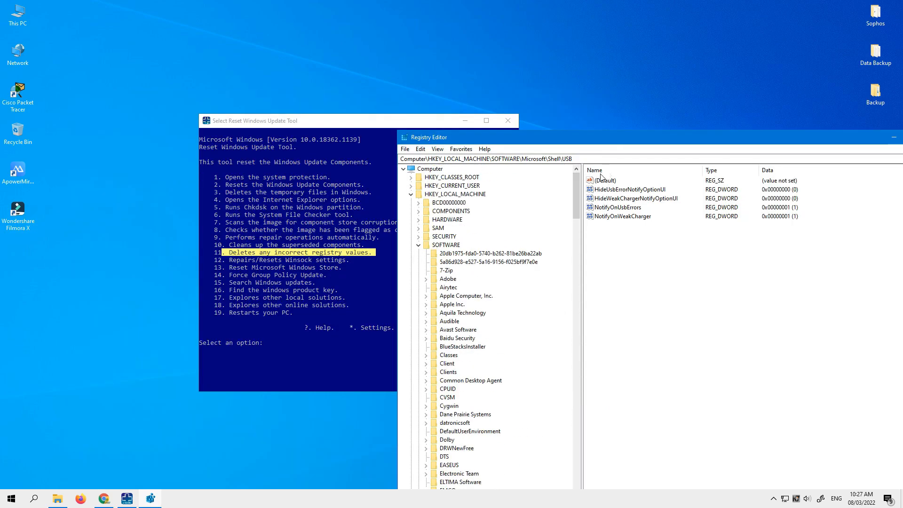
click(419, 245)
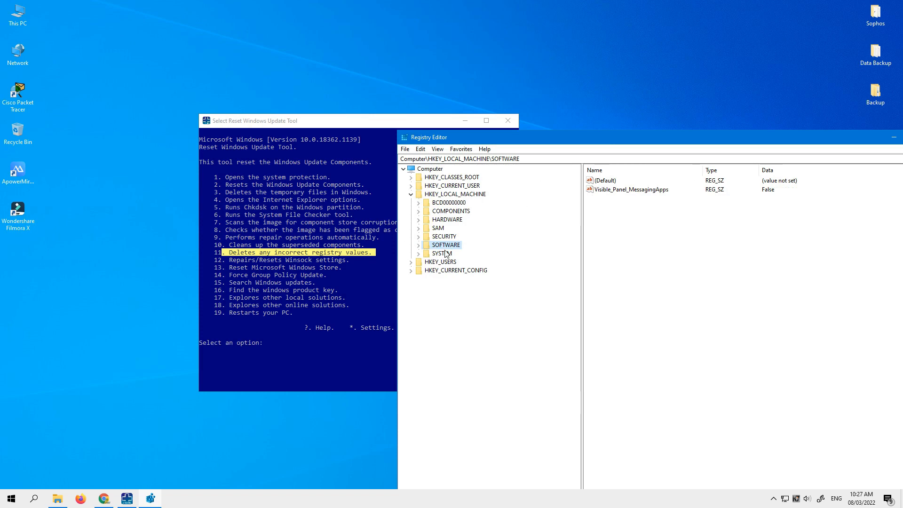
drag(722, 143, 589, 159)
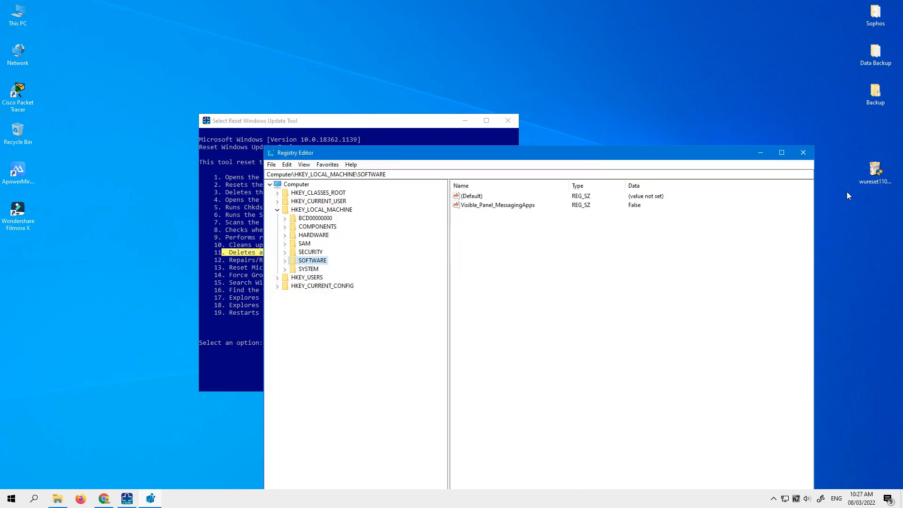
click(804, 155)
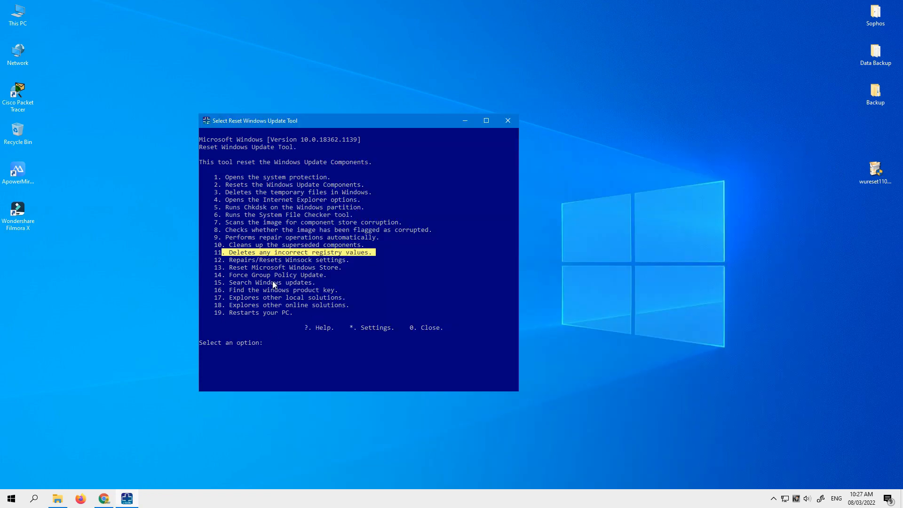
Choose option 12 to repair and reset the Winsock settings and return to the main menu
drag(218, 261, 353, 262)
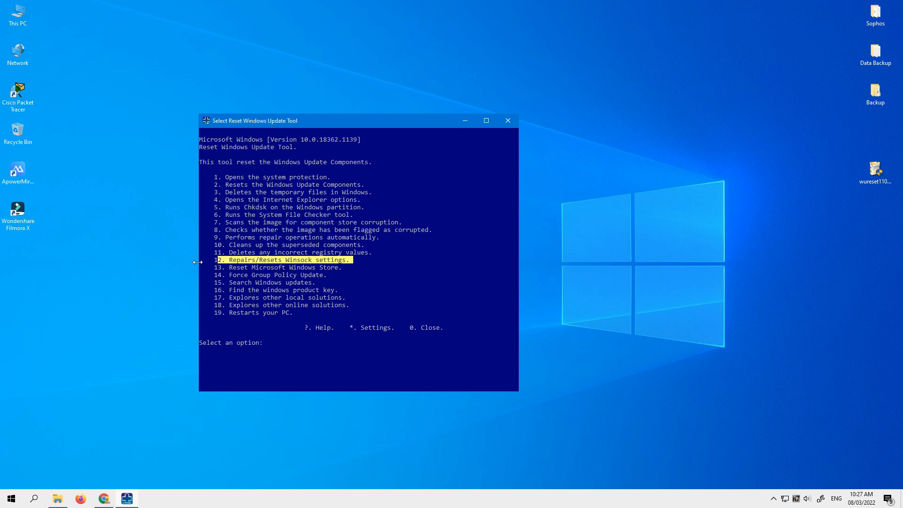
text(12)
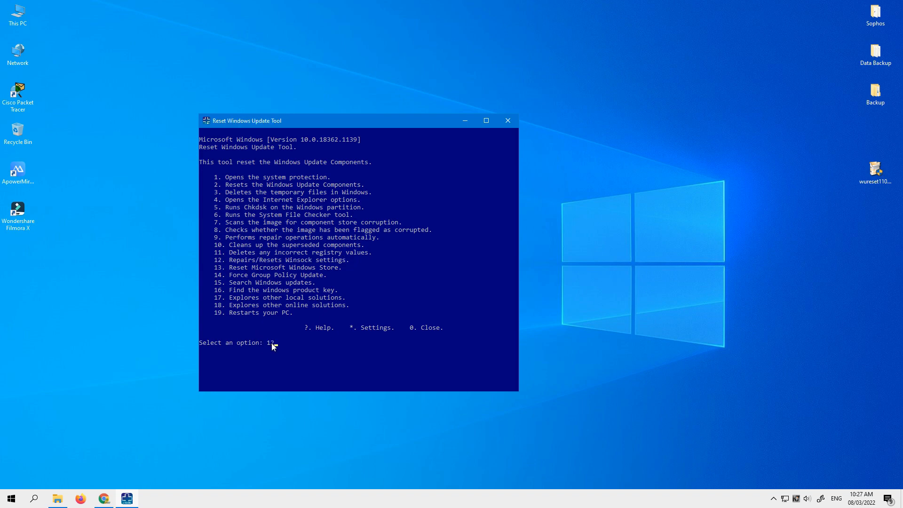
key(Return)
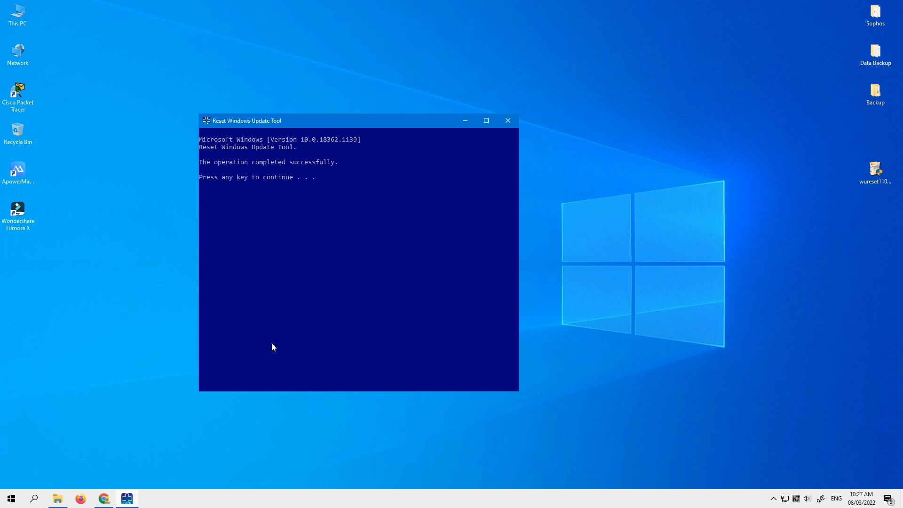
key(Return)
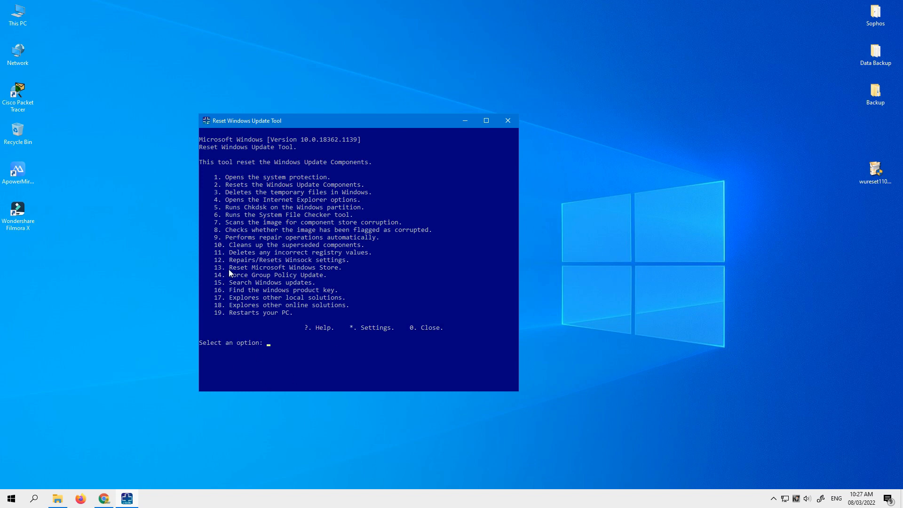
Highlight option 13 for resetting the Microsoft Windows Store, search Windows for store and dismiss the search
drag(228, 269, 330, 270)
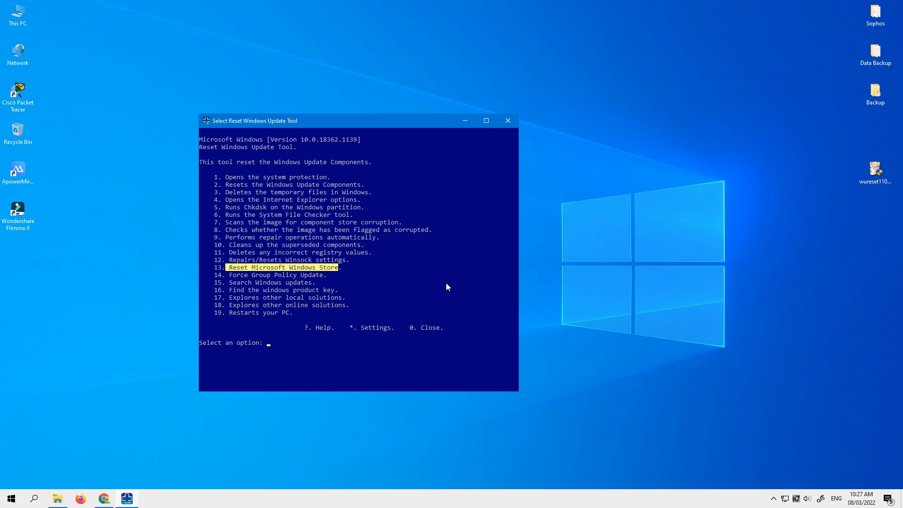
key(super)
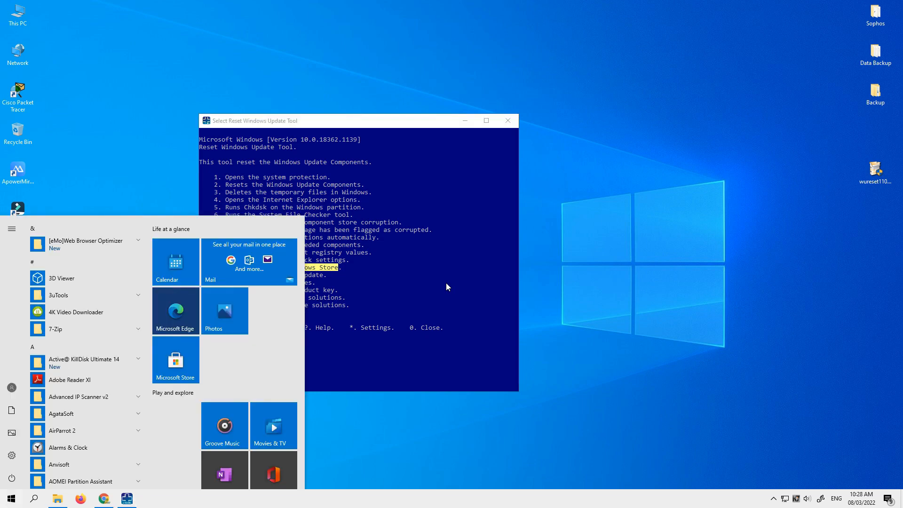
click(40, 505)
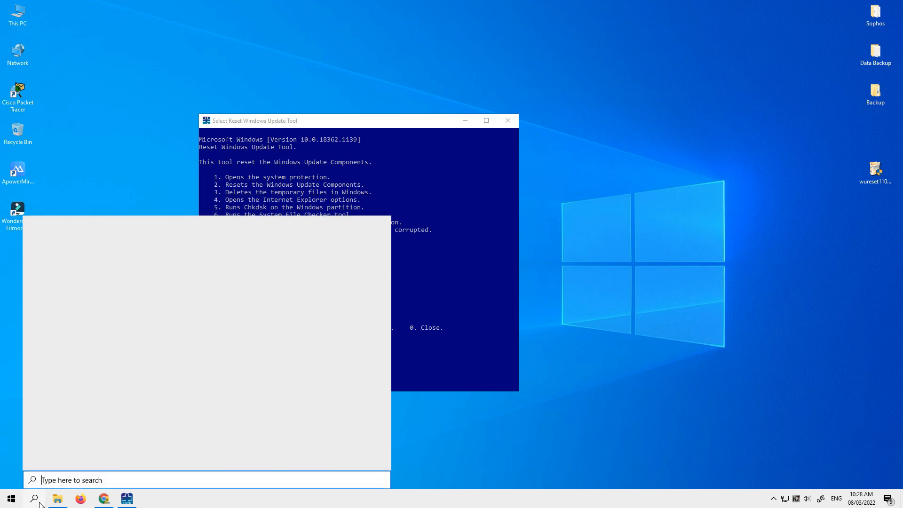
text(store)
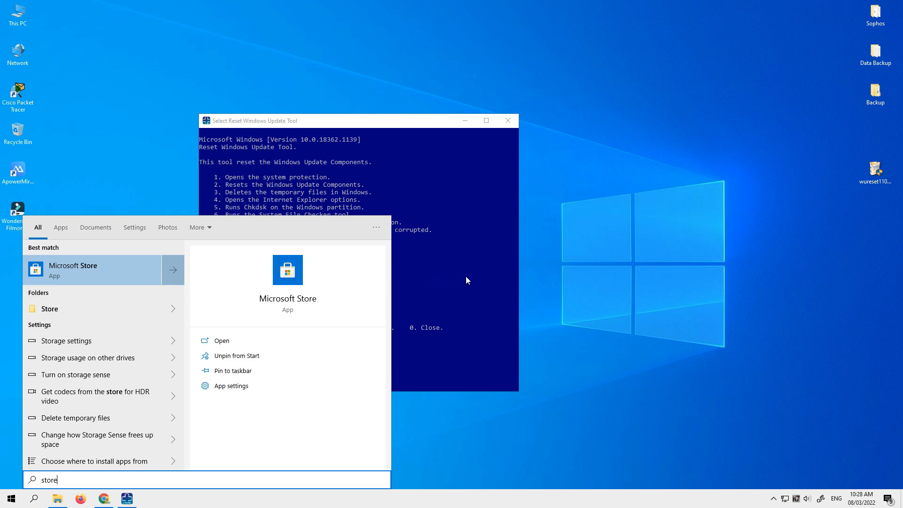
click(95, 177)
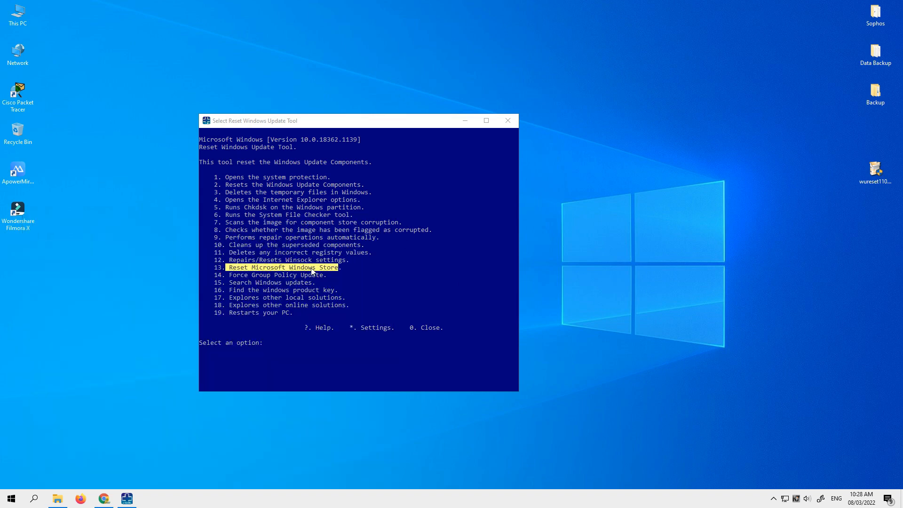
Highlight option 14, Force Group Policy Update, and open the Local Group Policy Editor by running gpedit.msc
click(312, 290)
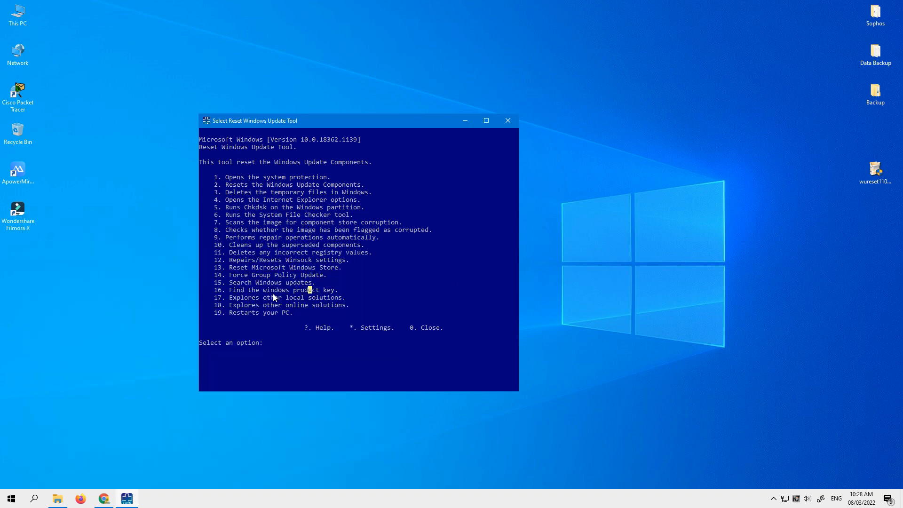
drag(228, 277, 277, 278)
drag(333, 277, 229, 277)
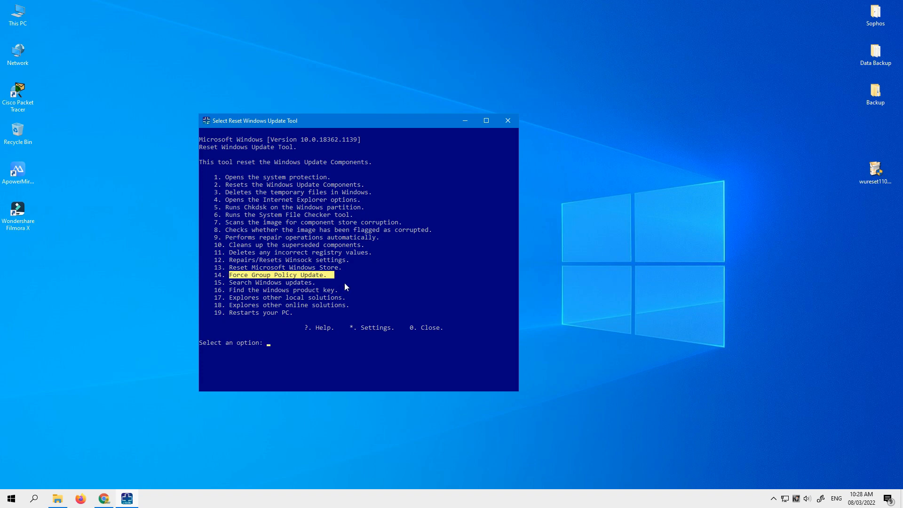
key(super+r)
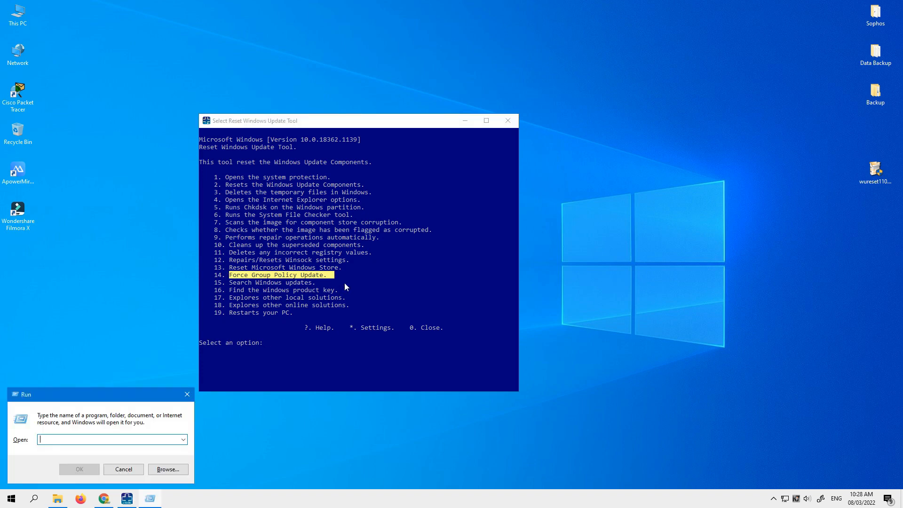
text(g)
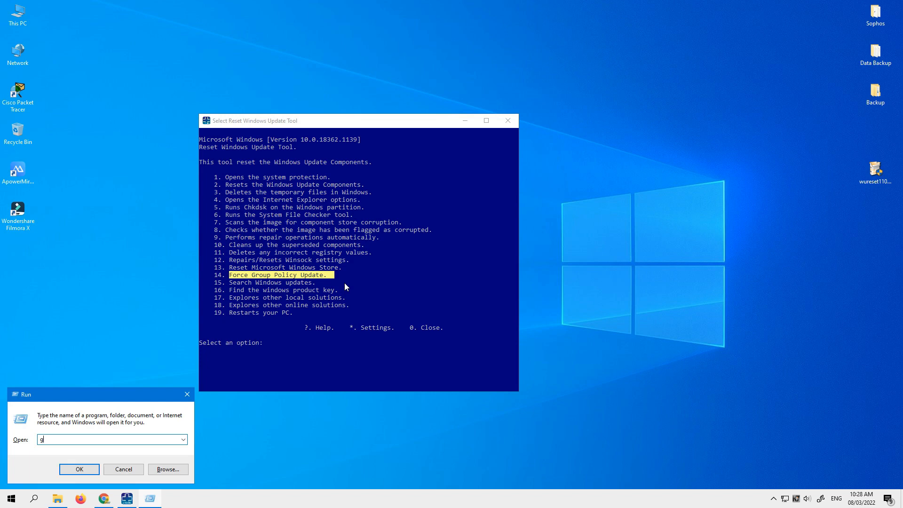
text(opedit.msc)
key(Return)
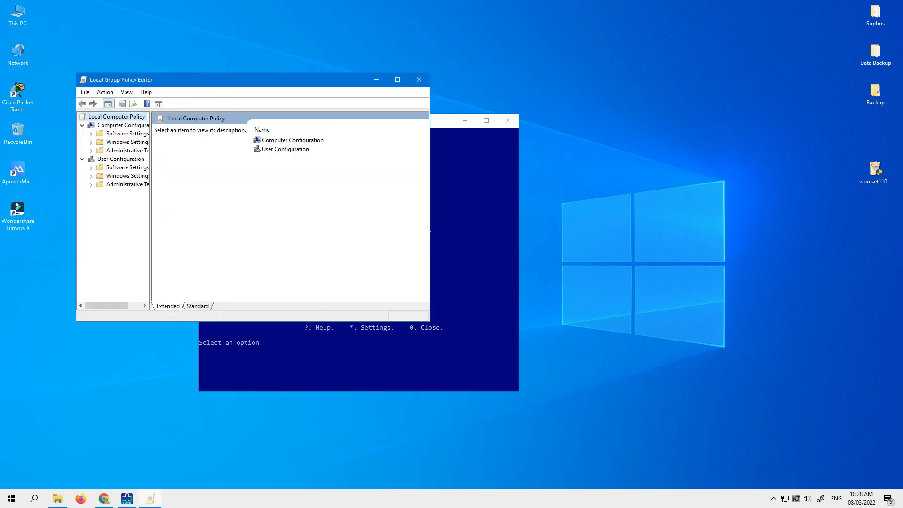
Widen the policy tree, move the Local Group Policy Editor beside the tool, and view Windows Settings and the Printers policies under Computer Configuration's Administrative Templates
drag(151, 217, 245, 227)
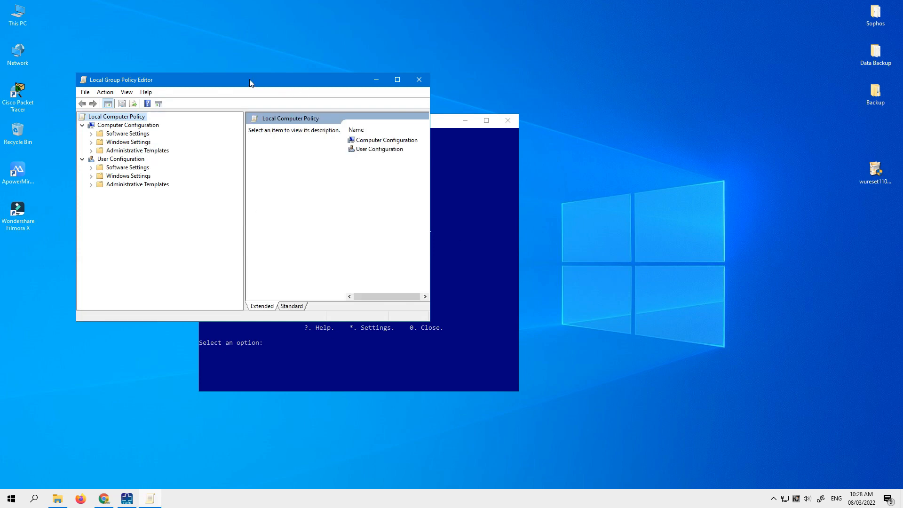
drag(249, 79, 649, 180)
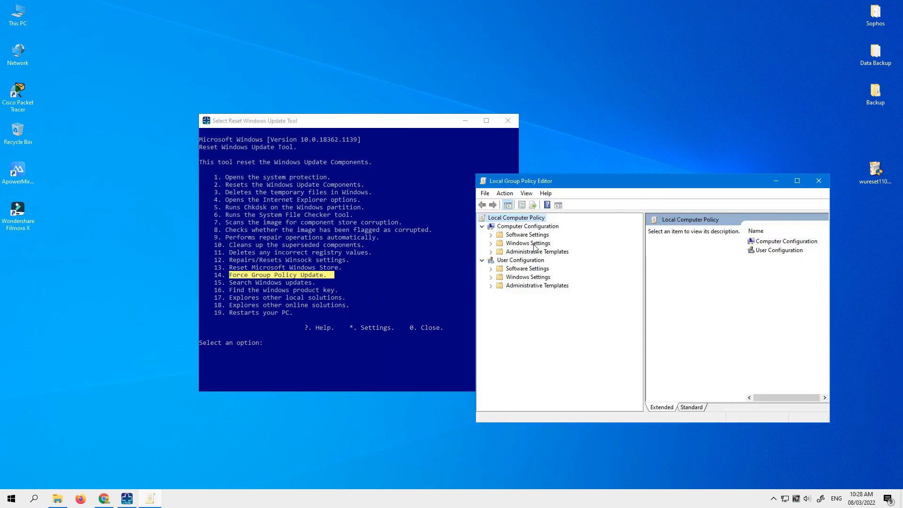
click(520, 244)
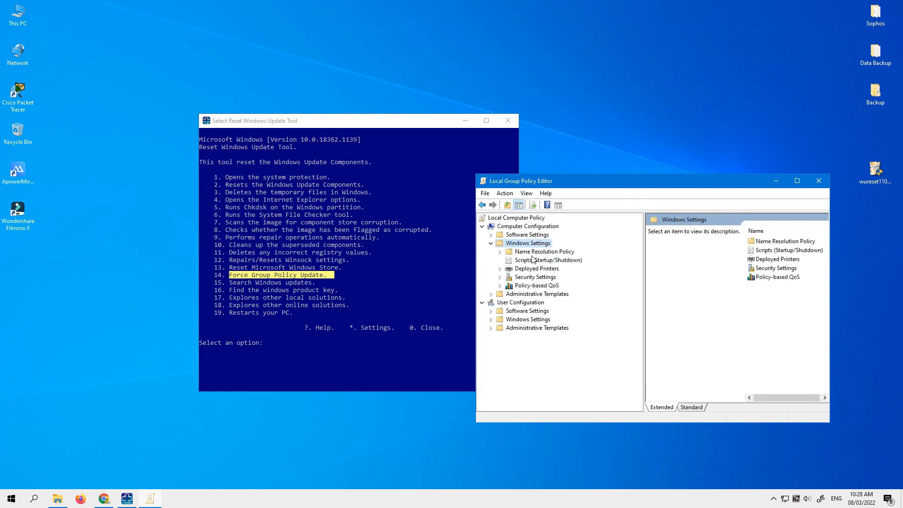
click(491, 244)
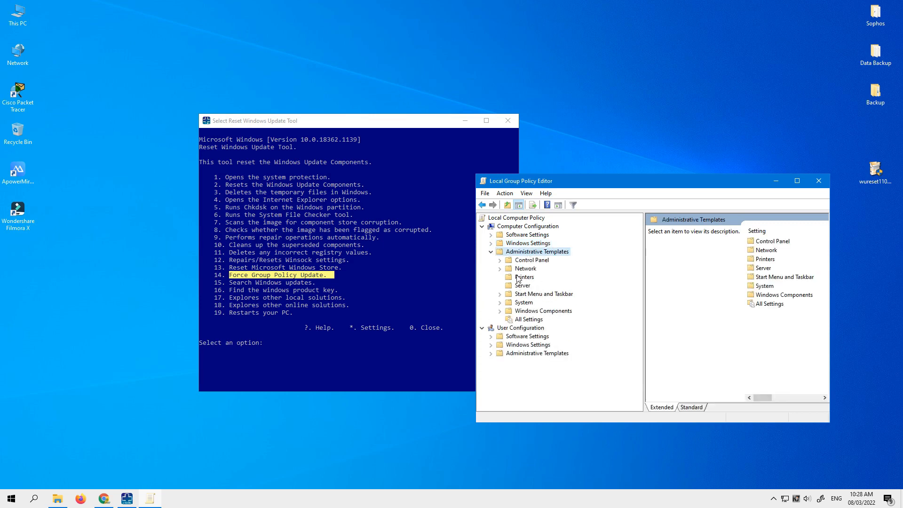
click(521, 277)
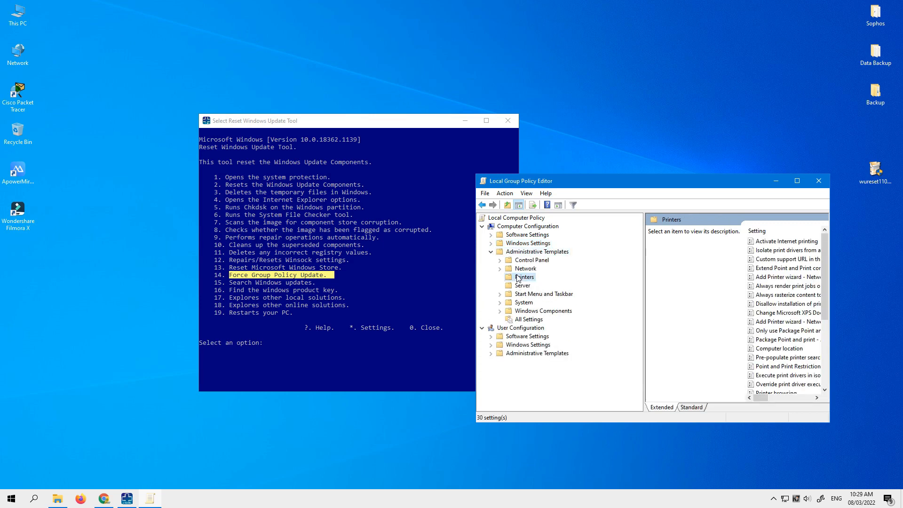
View the policy for changing the Microsoft XPS Document Writer default output format, cancel it, and move the policy editor clear of the tool
double_click(771, 313)
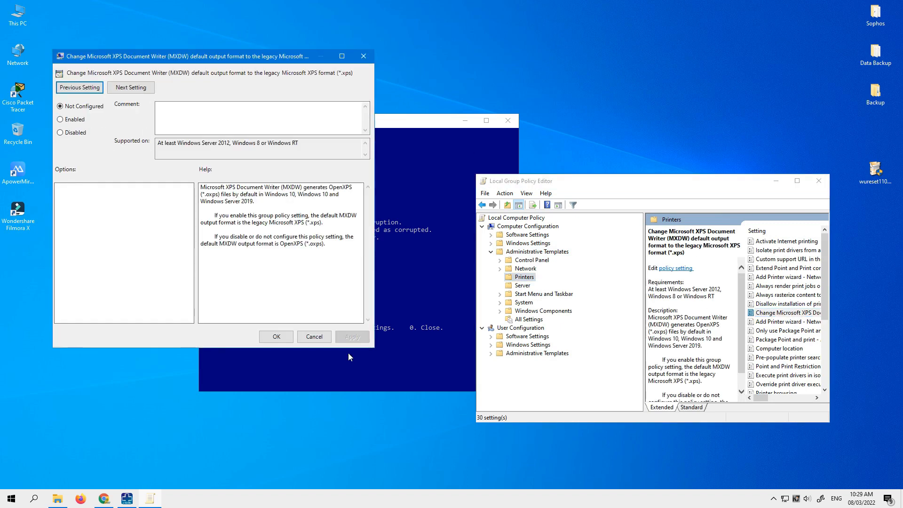
click(314, 336)
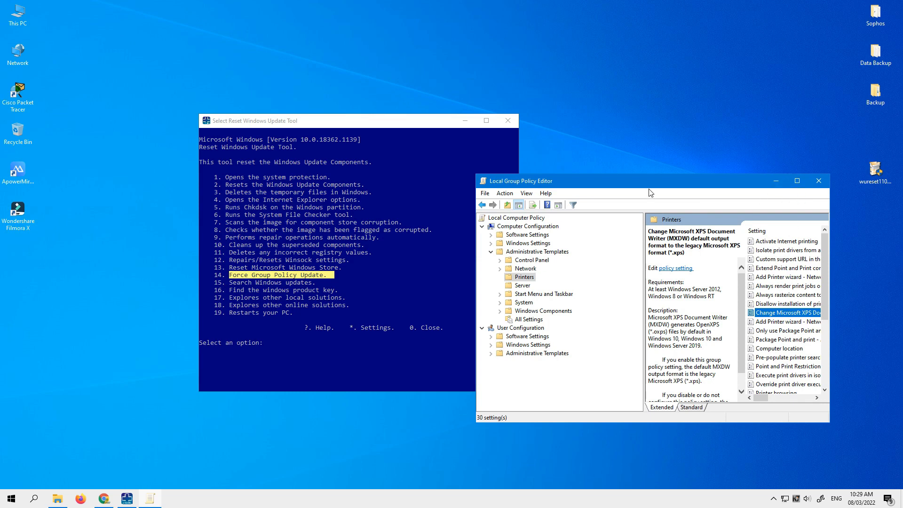
drag(649, 190, 792, 126)
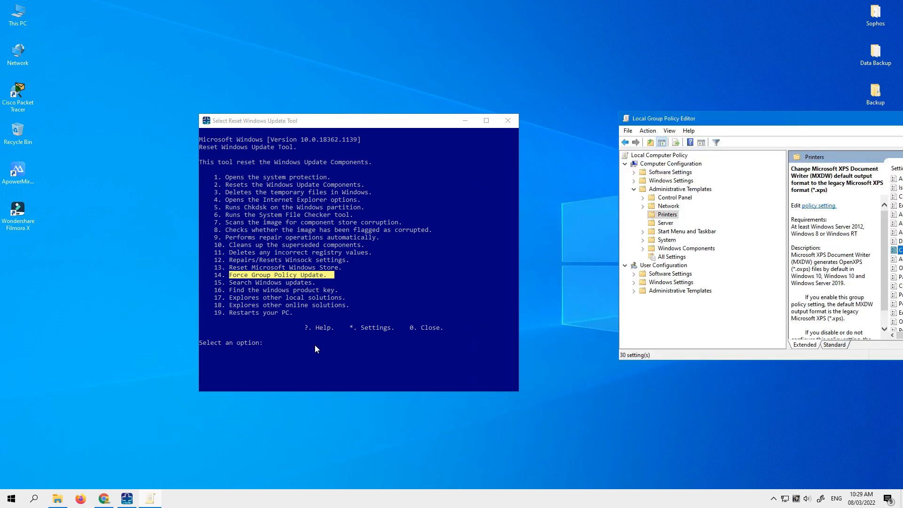
Run gpupdate /force from the Run dialog and close its command window
key(super+r)
text(g)
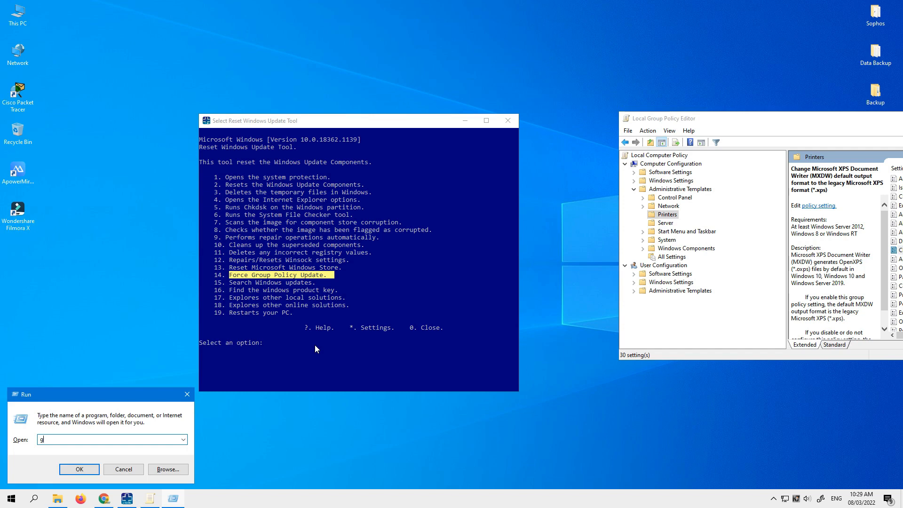
text(pupdate /force)
click(79, 469)
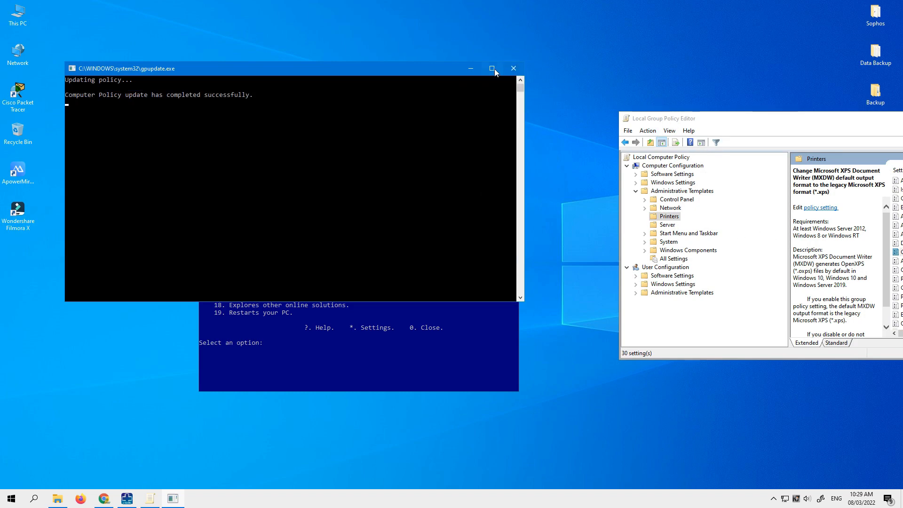
click(520, 71)
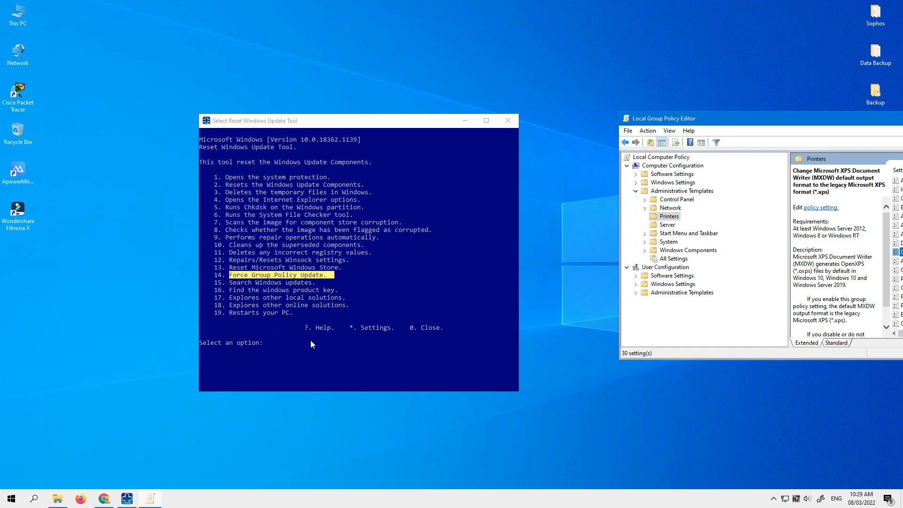
Choose option 14 in Reset Windows Update Tool to force a group policy update
click(343, 377)
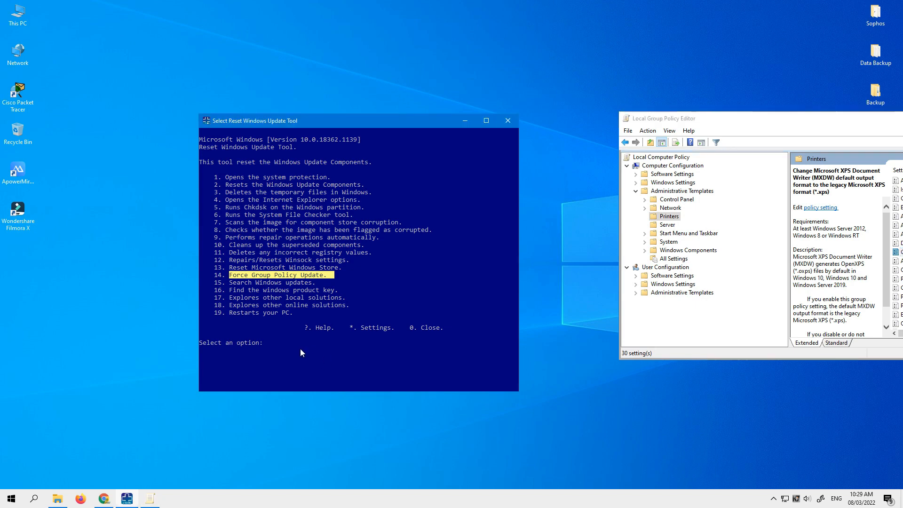
click(266, 345)
text(14)
key(Return)
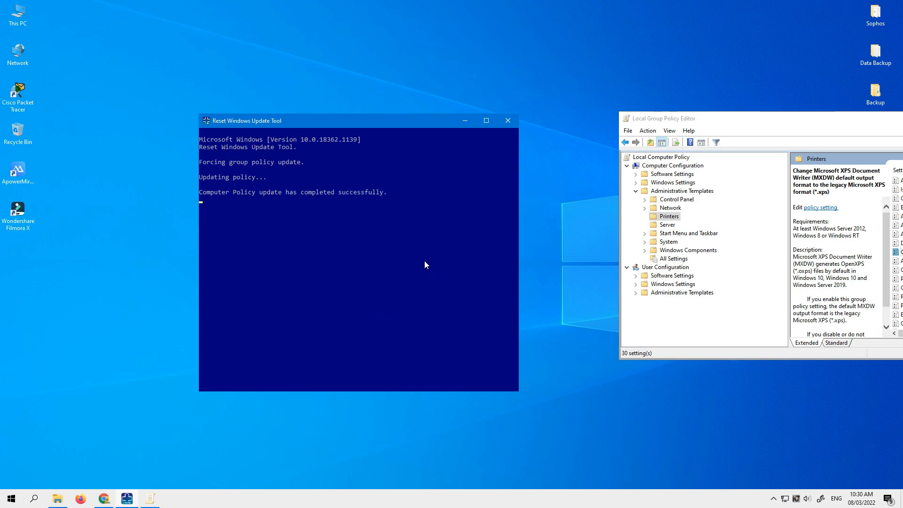
Restart Reset Windows Update Tool as administrator and close the Local Group Policy Editor
click(508, 121)
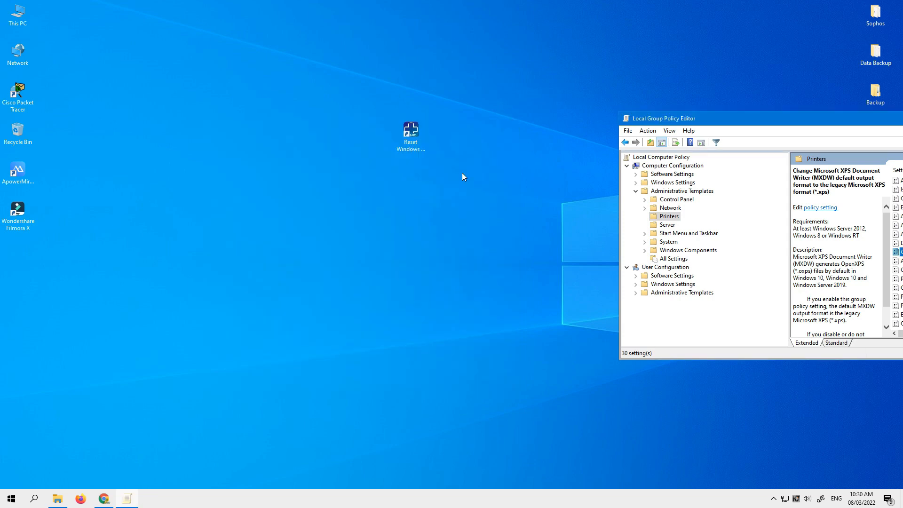
right_click(408, 143)
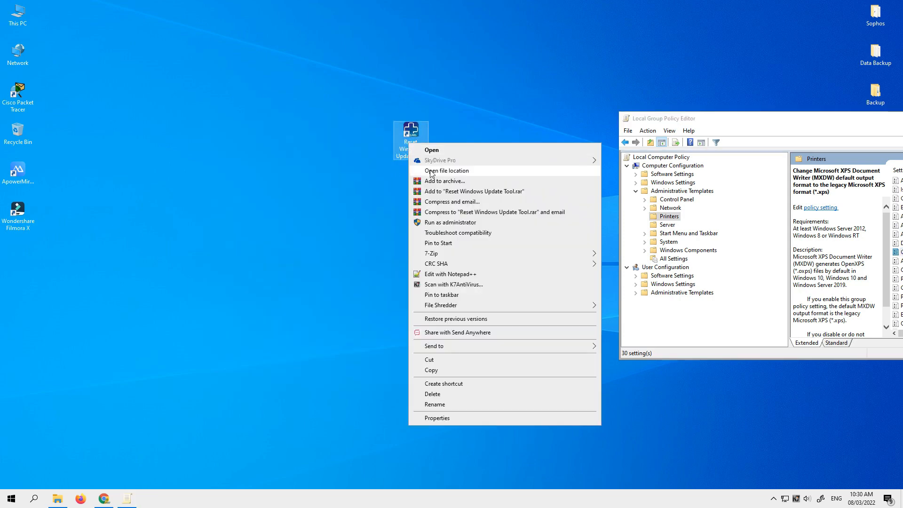
click(462, 222)
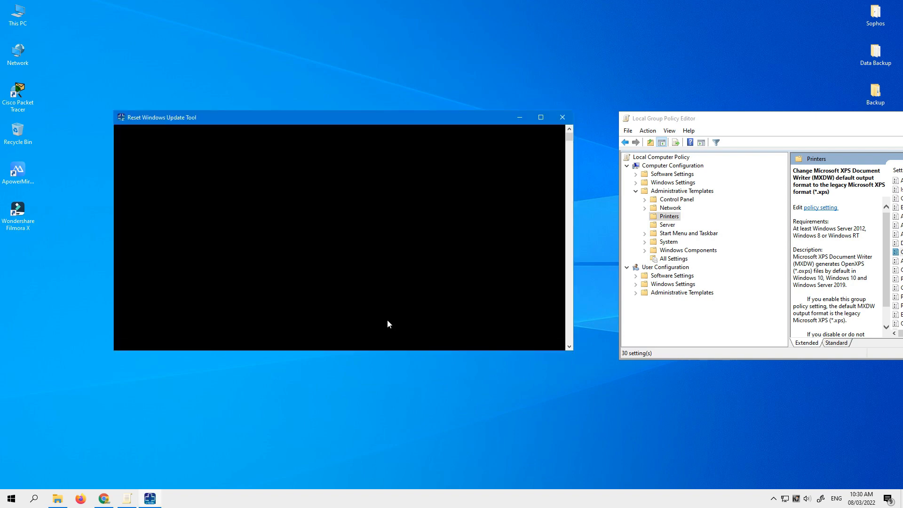
drag(706, 118, 470, 192)
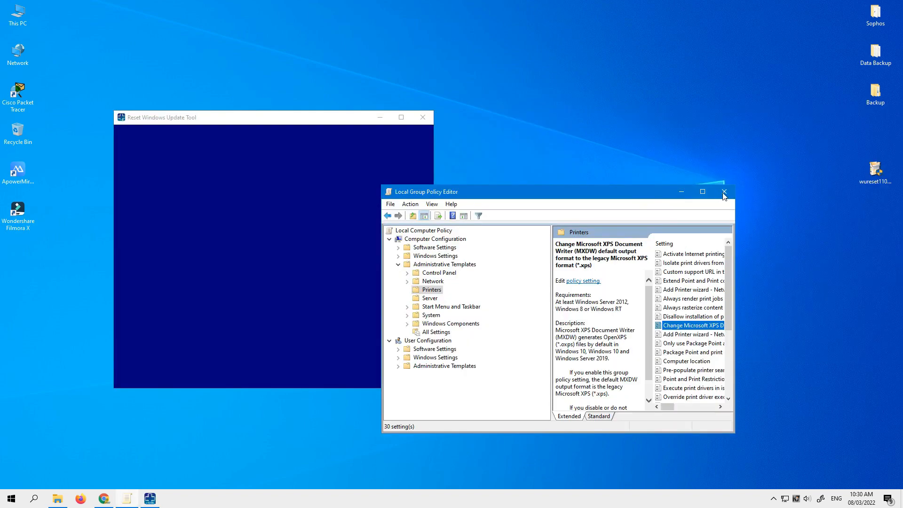
click(723, 192)
drag(261, 119, 389, 119)
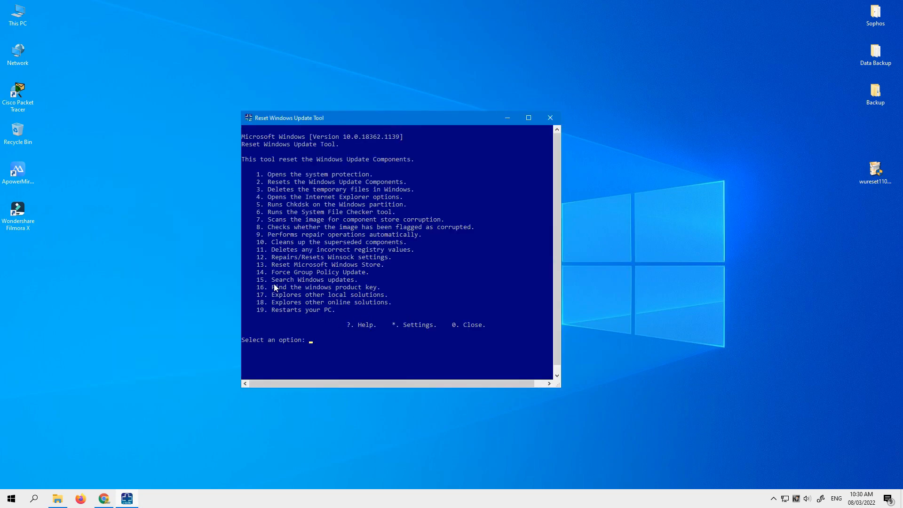
Highlight option 15, Search Windows updates, and choose it to open the Windows Update settings
drag(271, 281, 372, 282)
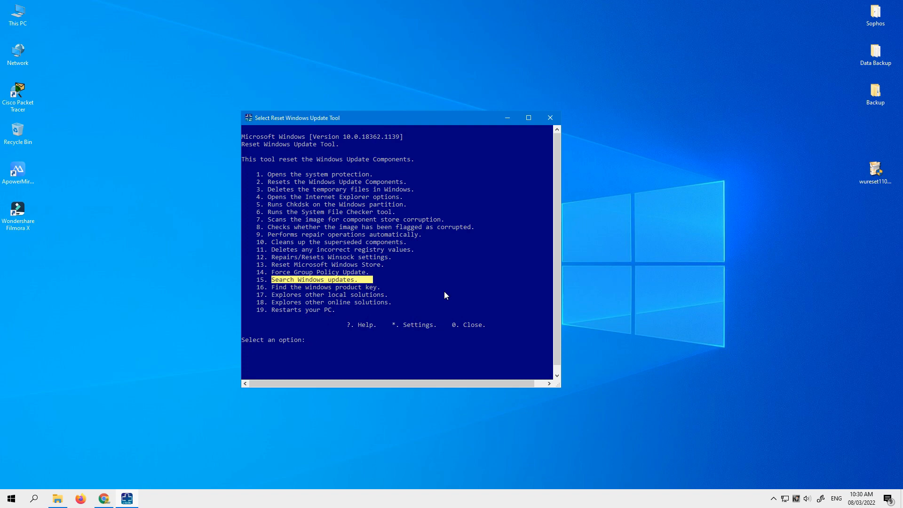
key(Escape)
text(15)
key(Return)
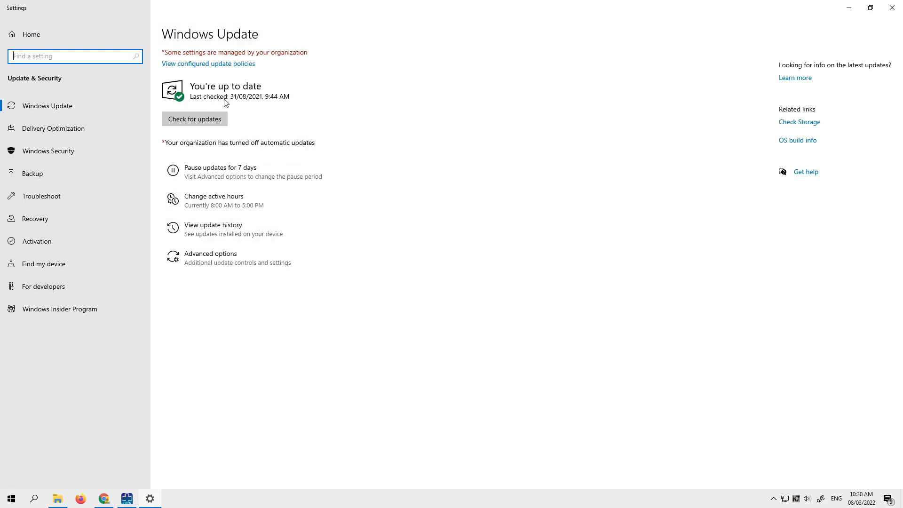
View the update history, return to the Windows Update page and close Settings
click(212, 225)
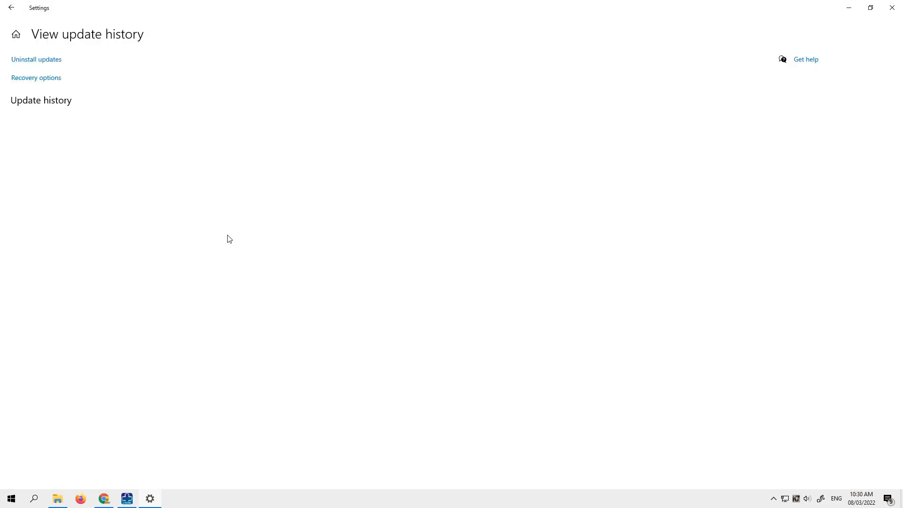
click(15, 6)
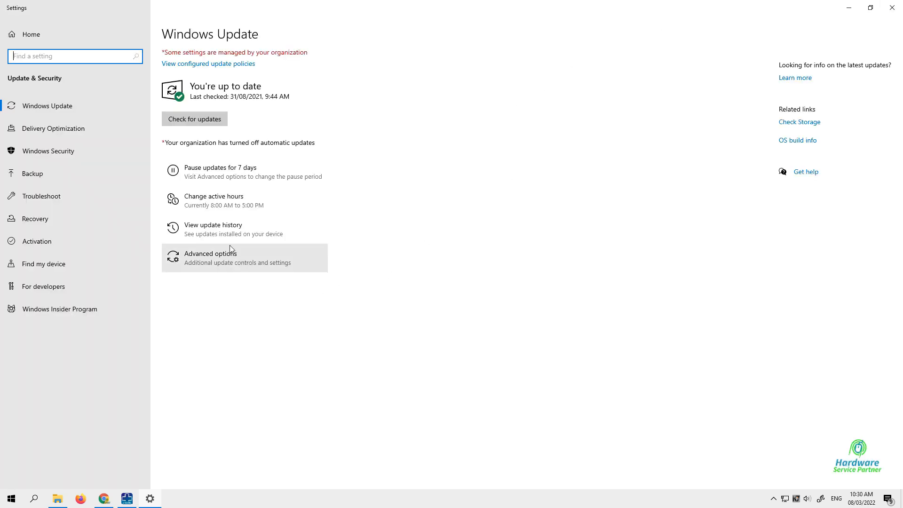
click(896, 7)
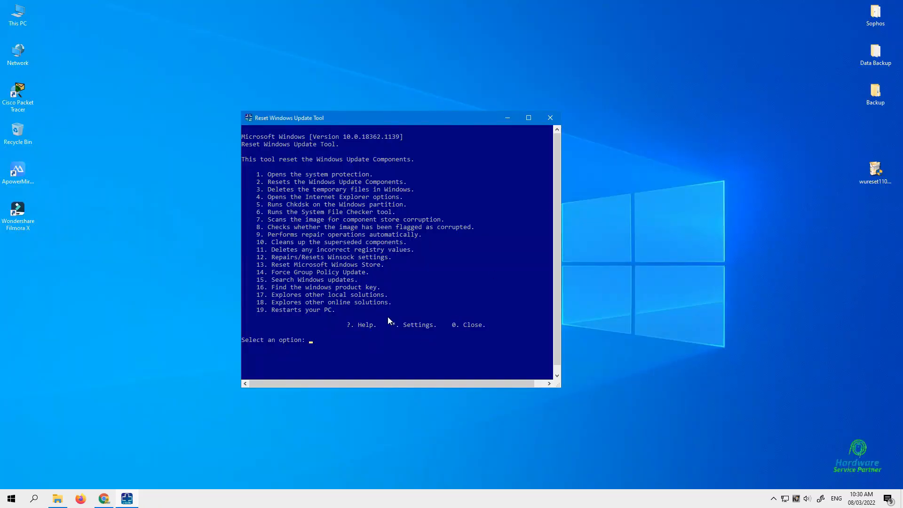
Highlight option 16, Find the windows product key, and choose it to search for the key
drag(272, 288, 377, 288)
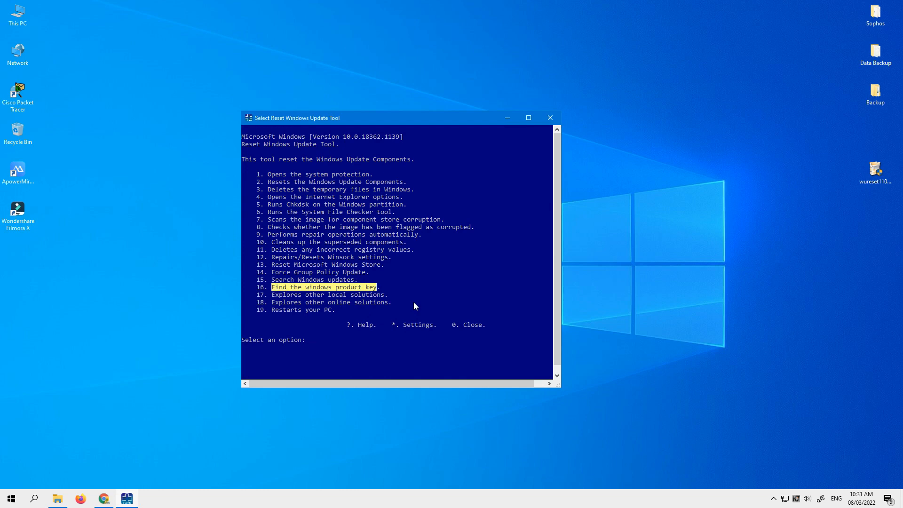
text(1)
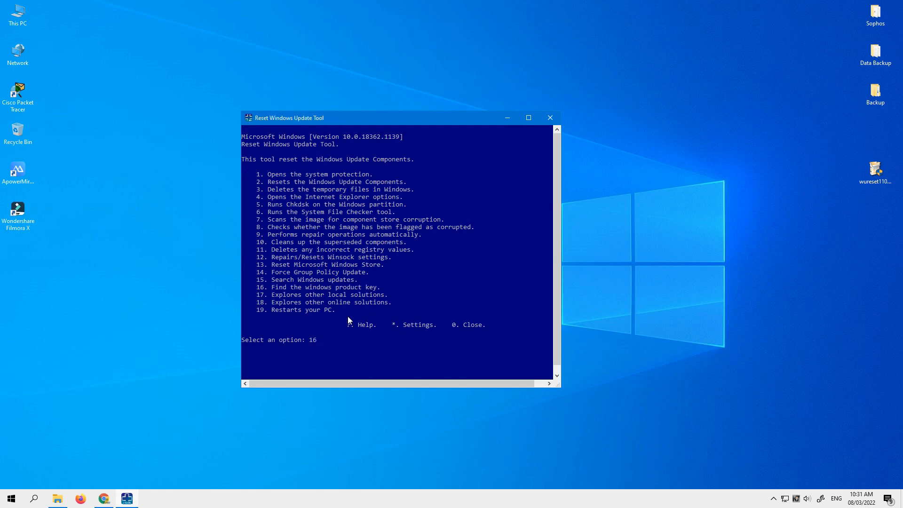
text(6)
key(Return)
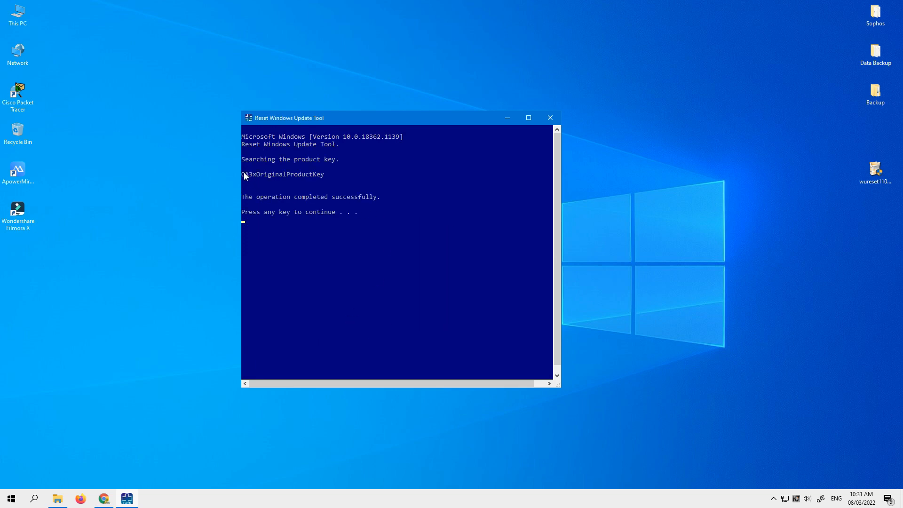
Highlight the OA3xOriginalProductKey line in the product key output, clear the selection and return to the main menu
drag(244, 176, 254, 178)
drag(339, 175, 258, 176)
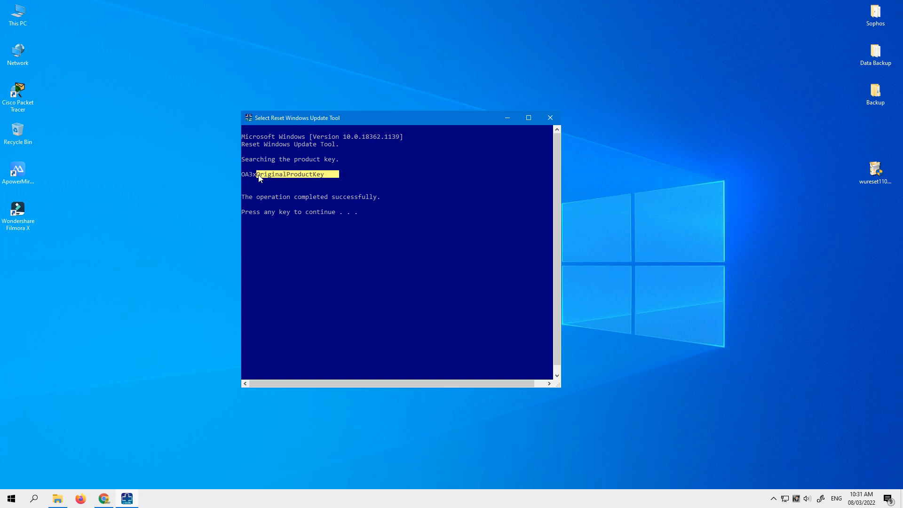
right_click(259, 176)
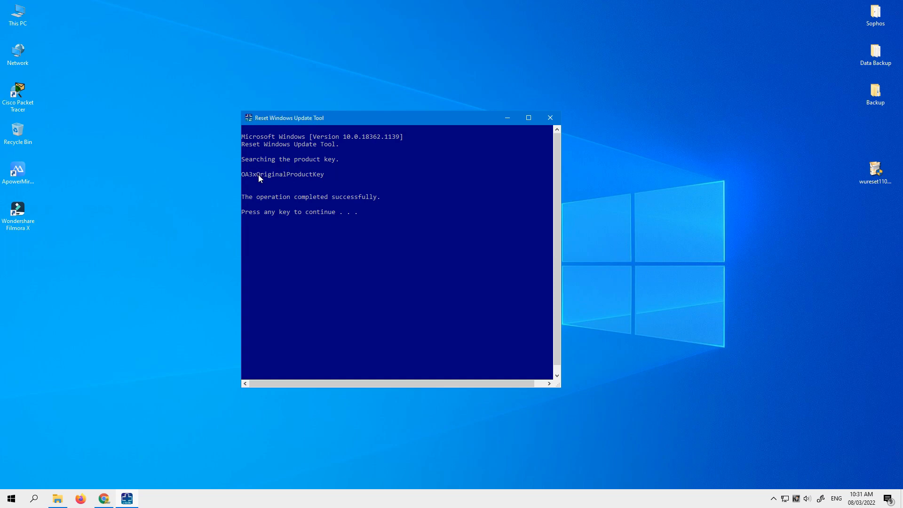
key(Return)
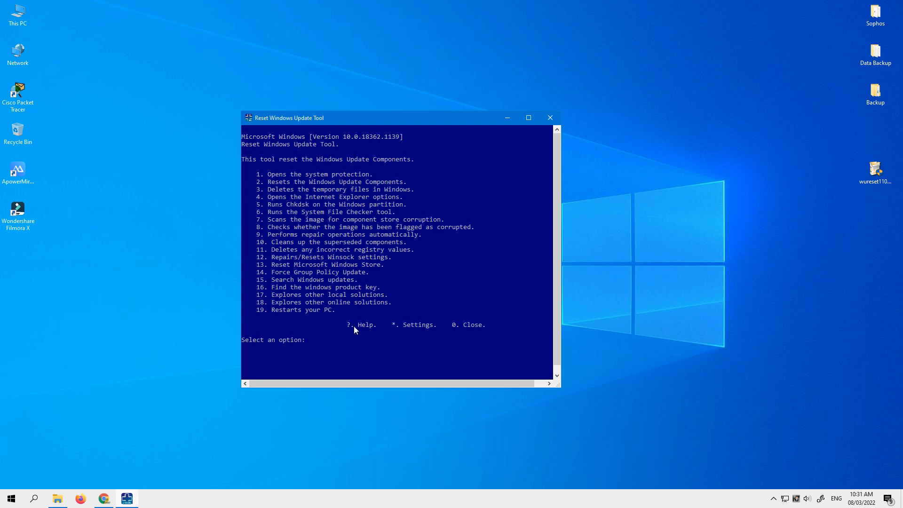
Highlight and choose option 17, Explores other local solutions, and look through the troubleshooters on the Troubleshoot page
drag(277, 295, 379, 304)
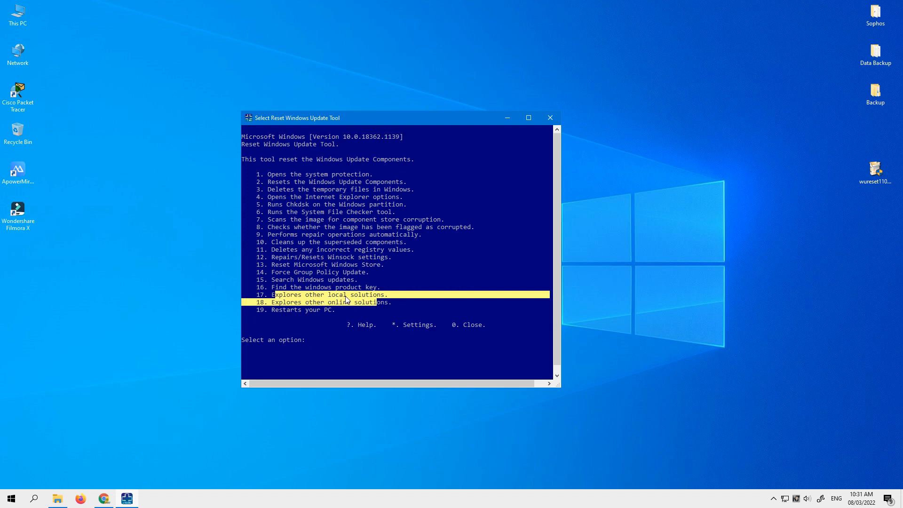
click(375, 297)
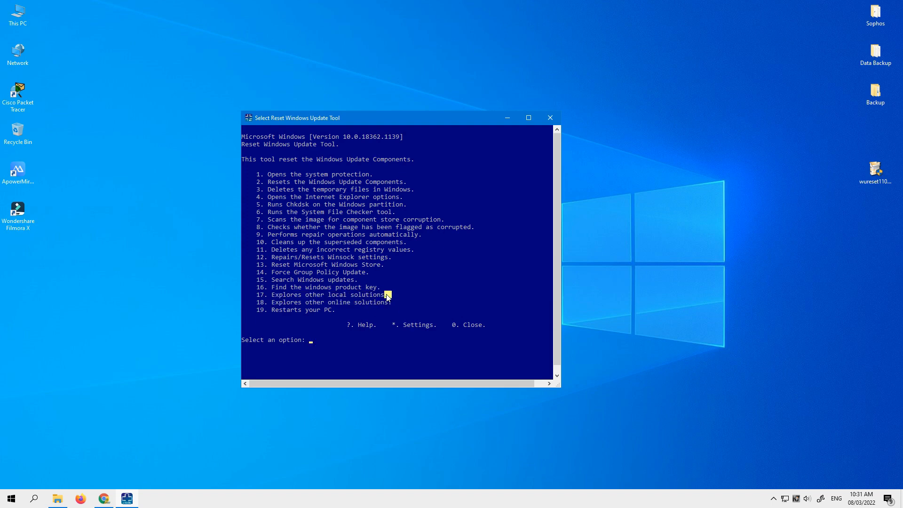
drag(387, 297, 276, 300)
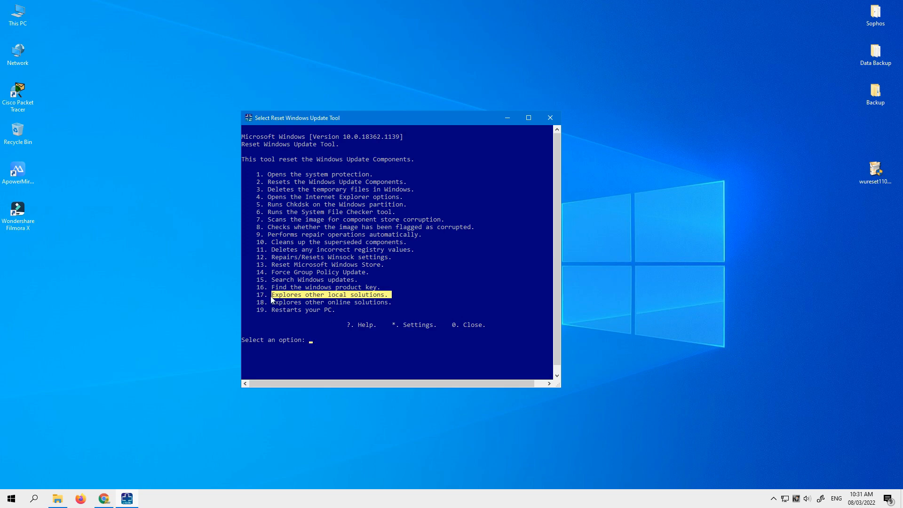
key(Escape)
text(17)
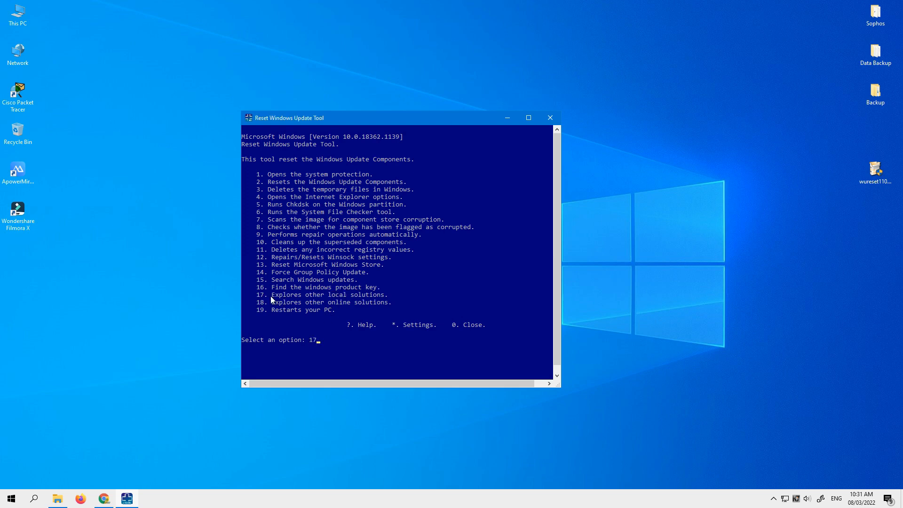
key(Return)
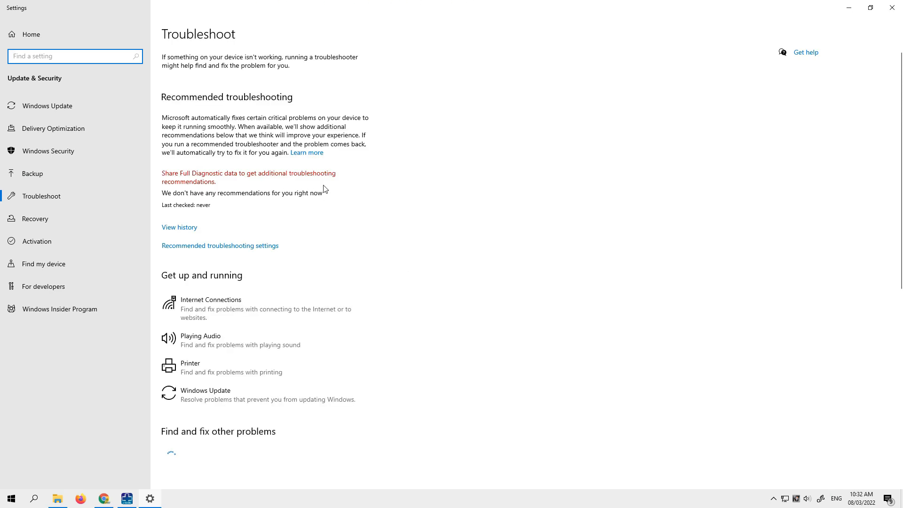
scroll(462, 149, down, 5)
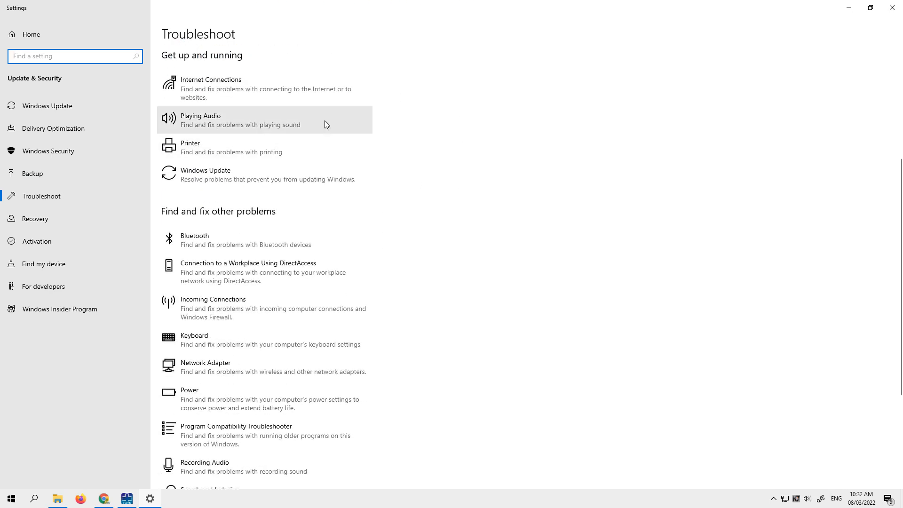
Start the Bluetooth troubleshooter from the Find and fix other problems list and cancel its problem detection
scroll(435, 183, down, 3)
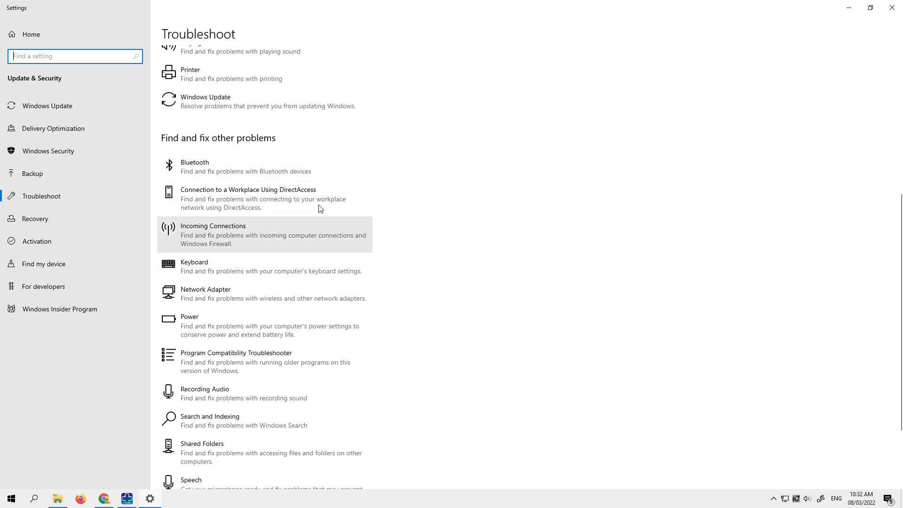
click(224, 164)
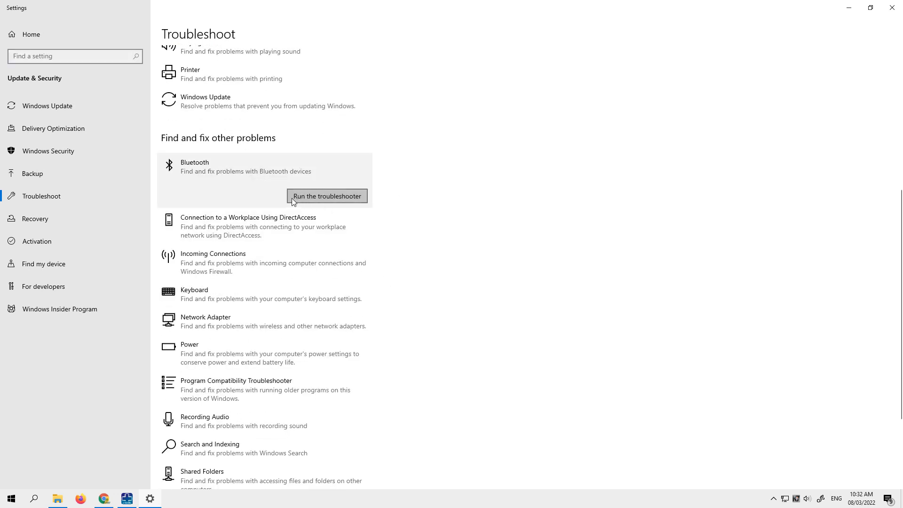
click(327, 196)
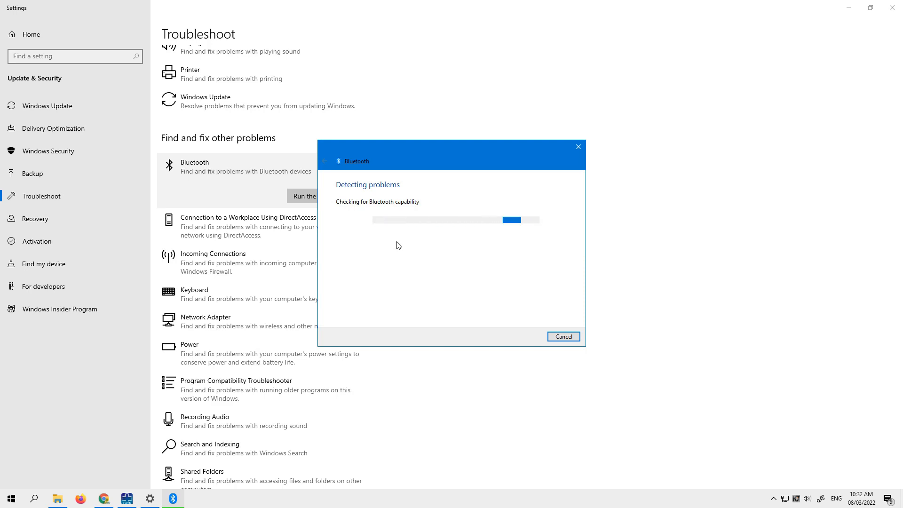
click(563, 337)
Look through the remaining troubleshooters, expand the Shared Folders entry and close Settings
scroll(292, 435, down, 3)
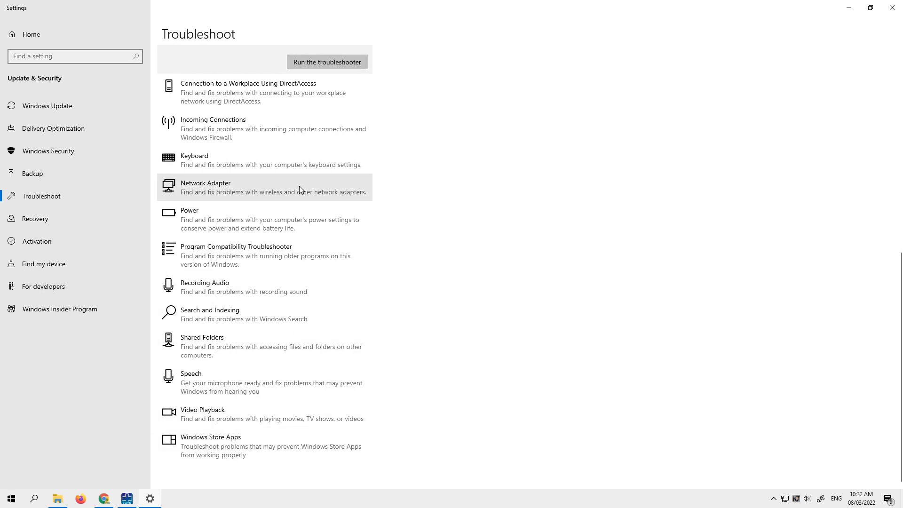
click(278, 344)
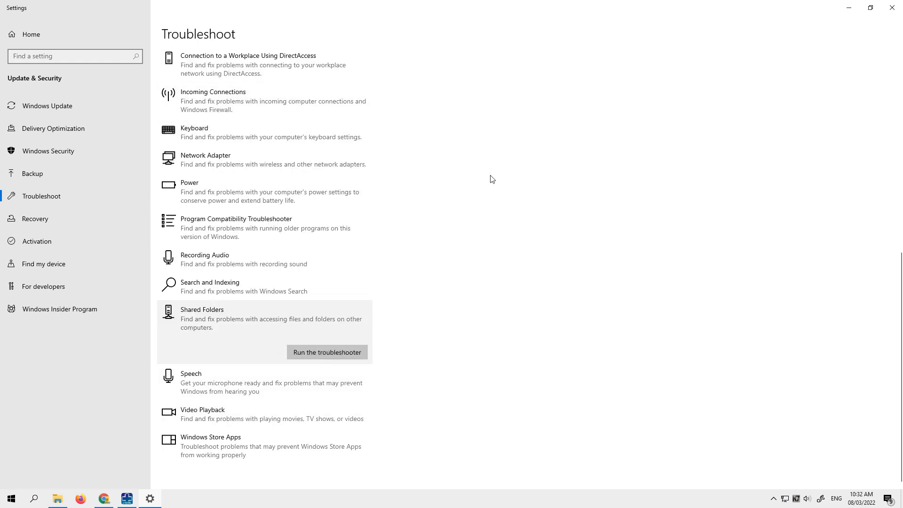
click(893, 6)
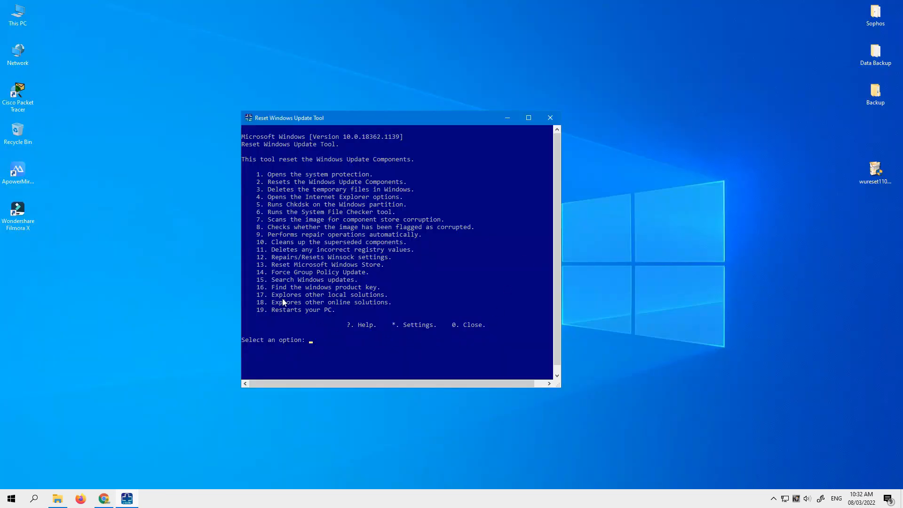
Highlight the text of option 17, clear the selection and choose option 18, Explores other online solutions
click(297, 295)
drag(298, 299, 389, 300)
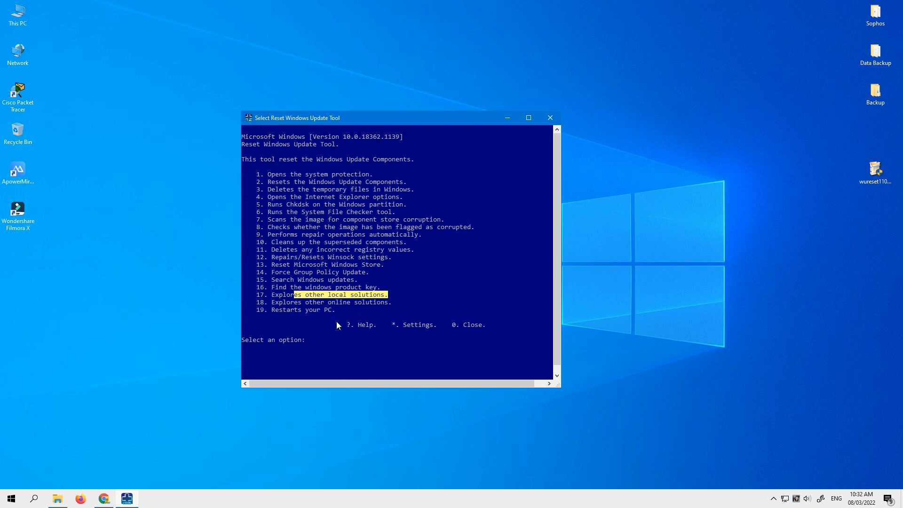
click(313, 341)
text(18)
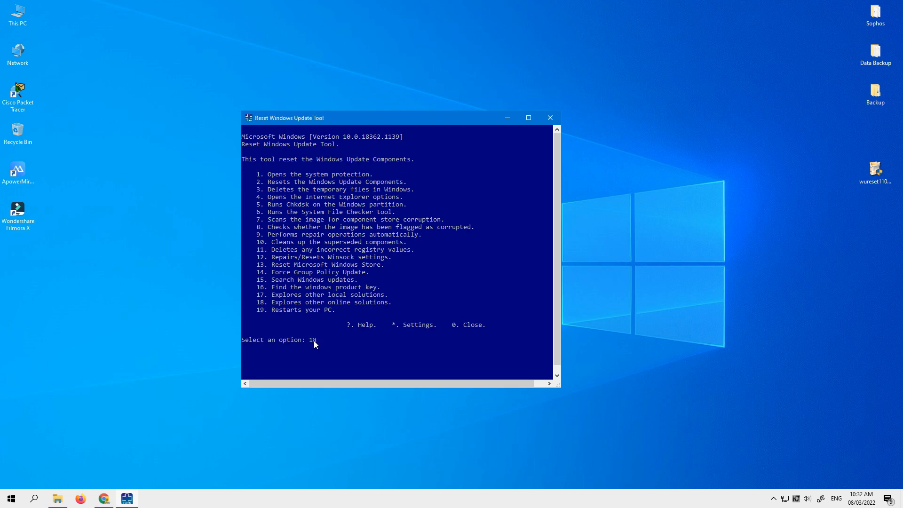
key(Return)
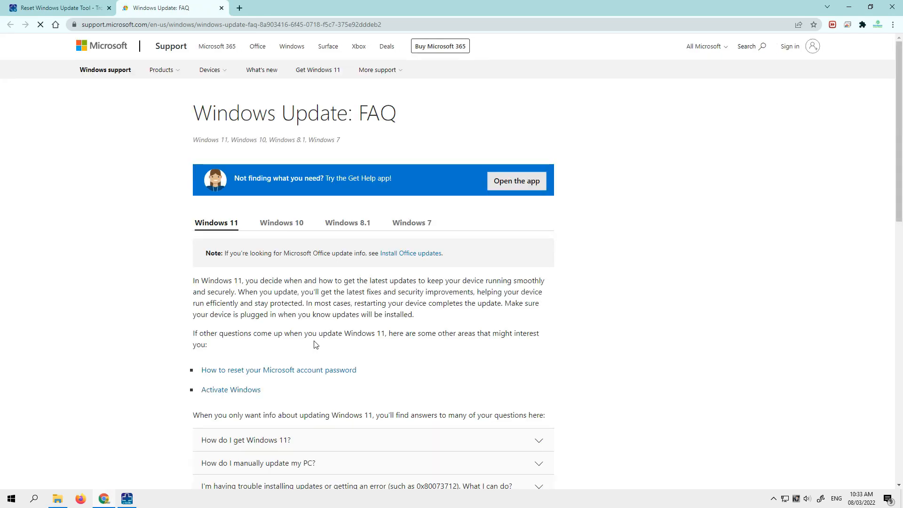
Expand the Windows 11 FAQ answers on getting Windows 11 and manually updating the PC, and highlight the path to Check for updates
scroll(417, 313, down, 8)
scroll(417, 315, up, 3)
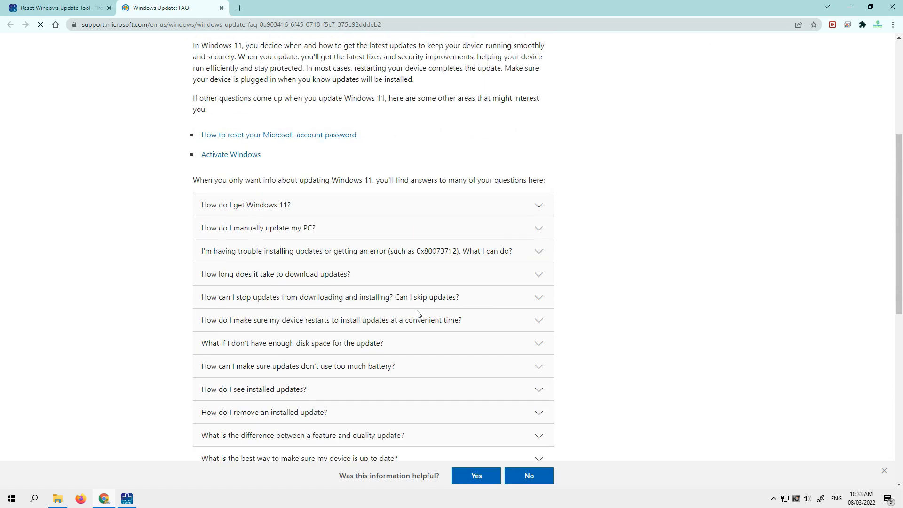
click(248, 206)
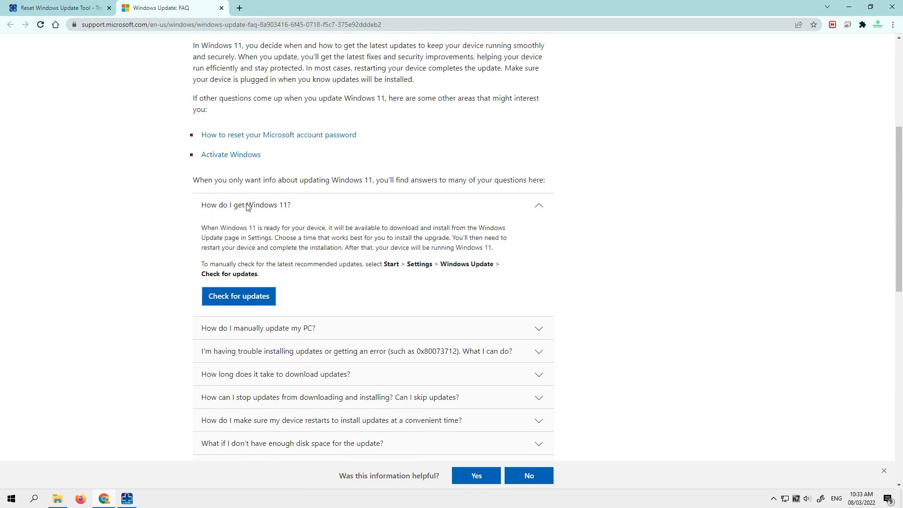
scroll(426, 245, down, 2)
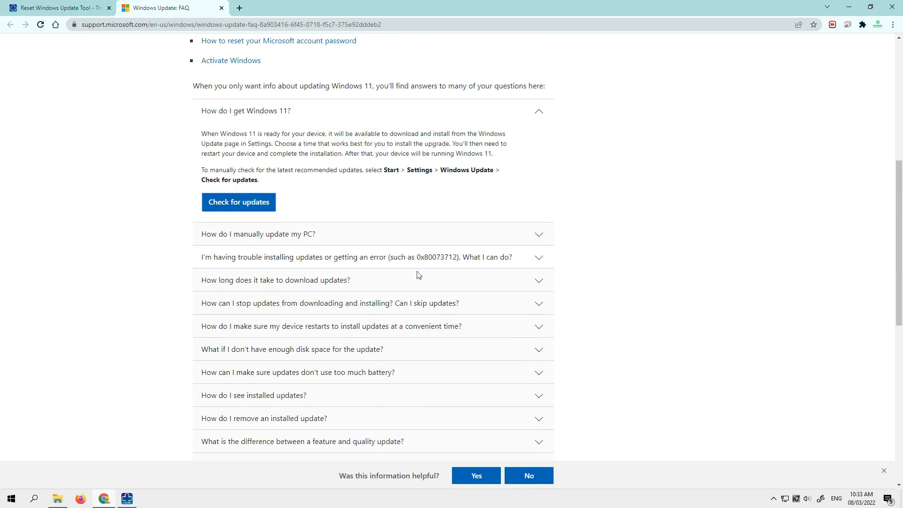
click(281, 235)
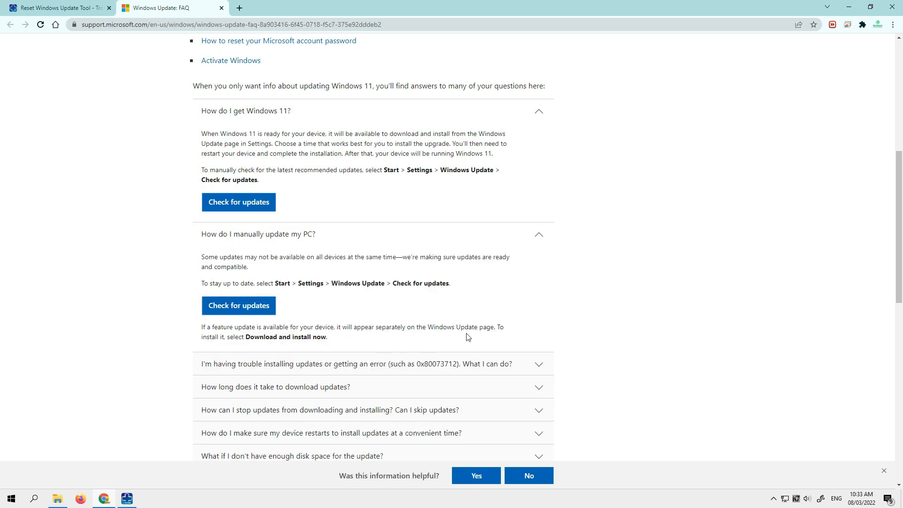
drag(275, 283, 478, 296)
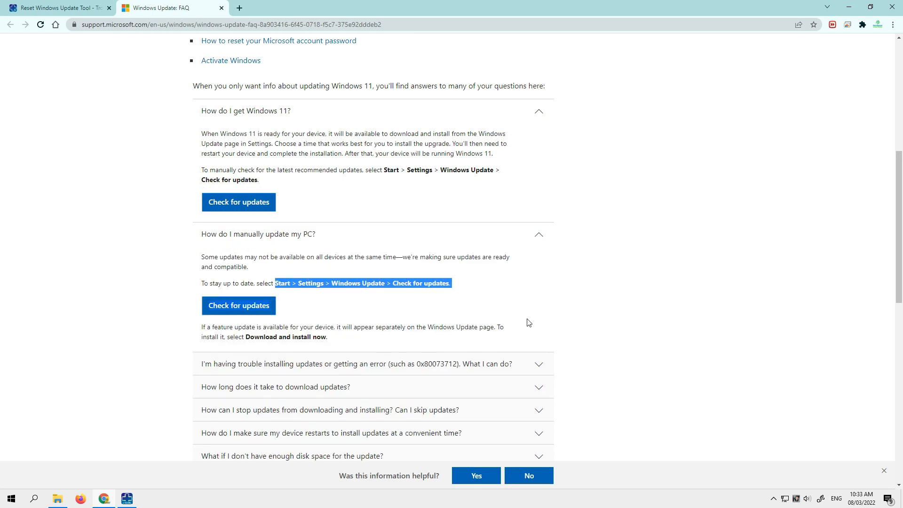
Expand the FAQ answer about not having enough disk space, look over the remaining questions and close the browser
scroll(529, 323, down, 3)
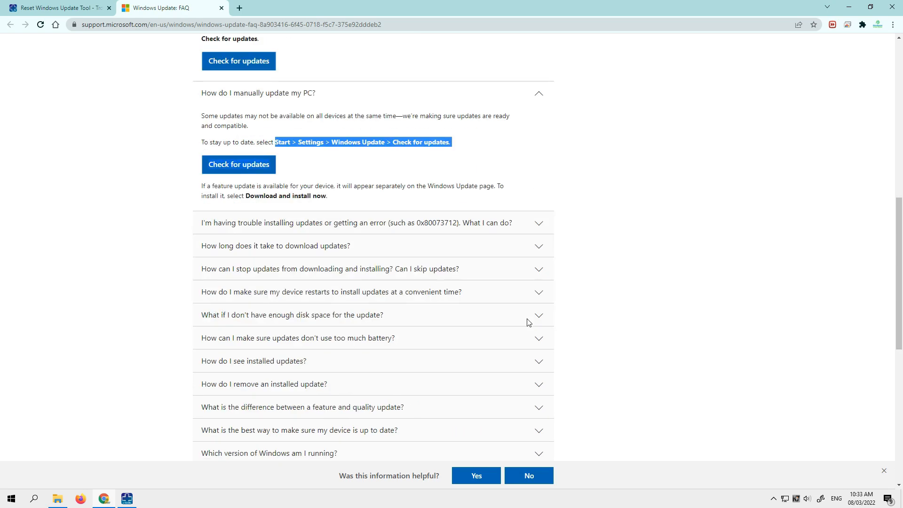
click(334, 315)
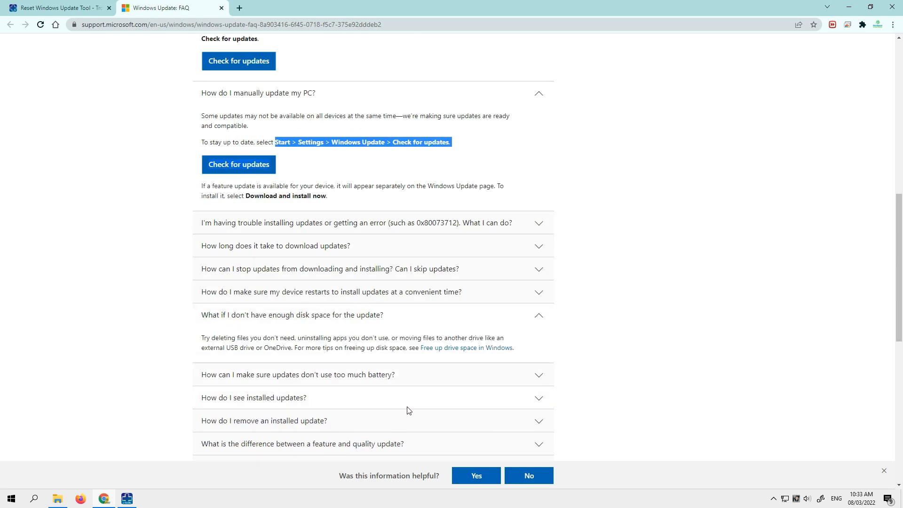
scroll(408, 411, down, 3)
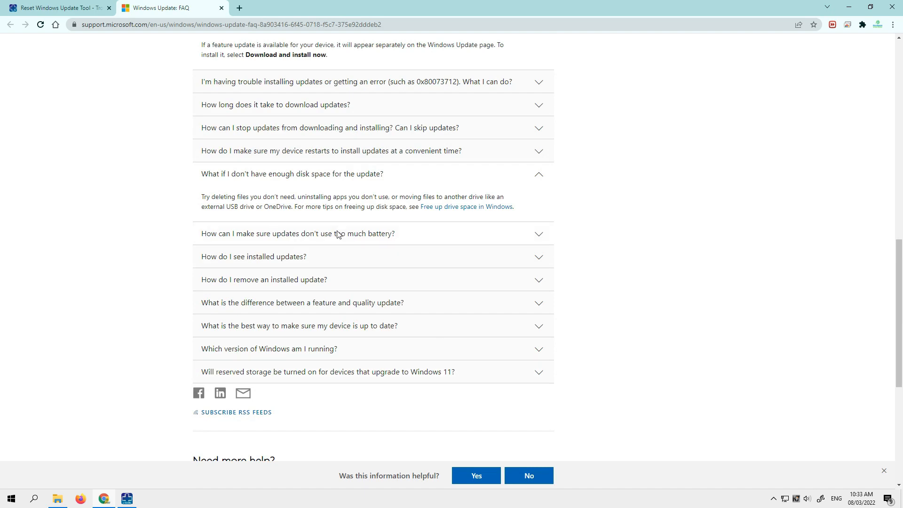
scroll(436, 316, down, 1)
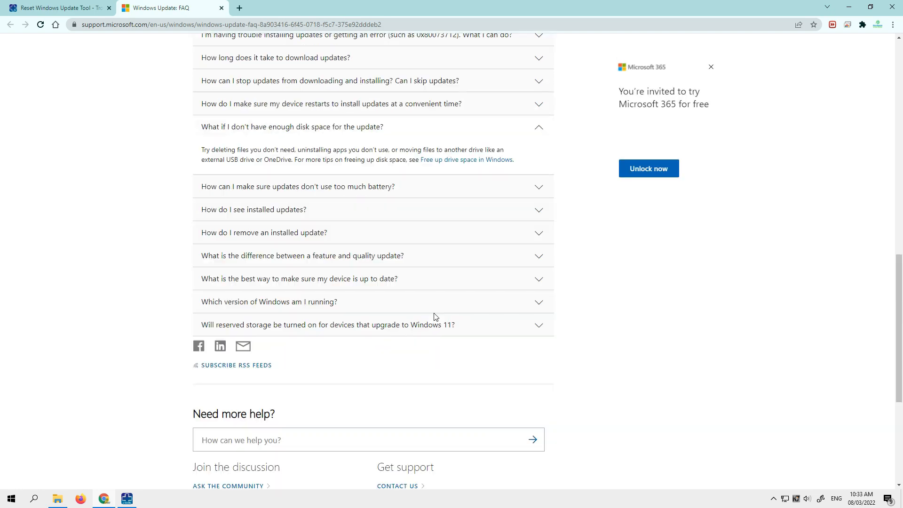
scroll(434, 313, up, 12)
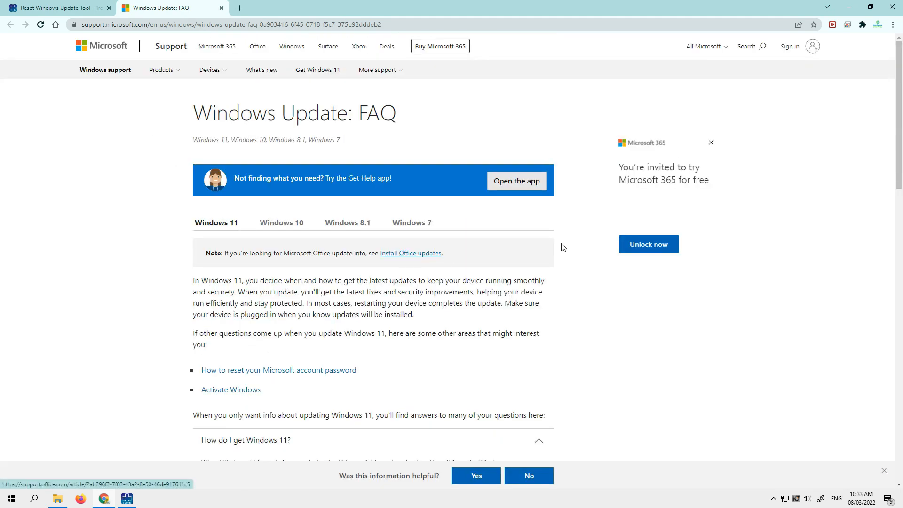
click(896, 8)
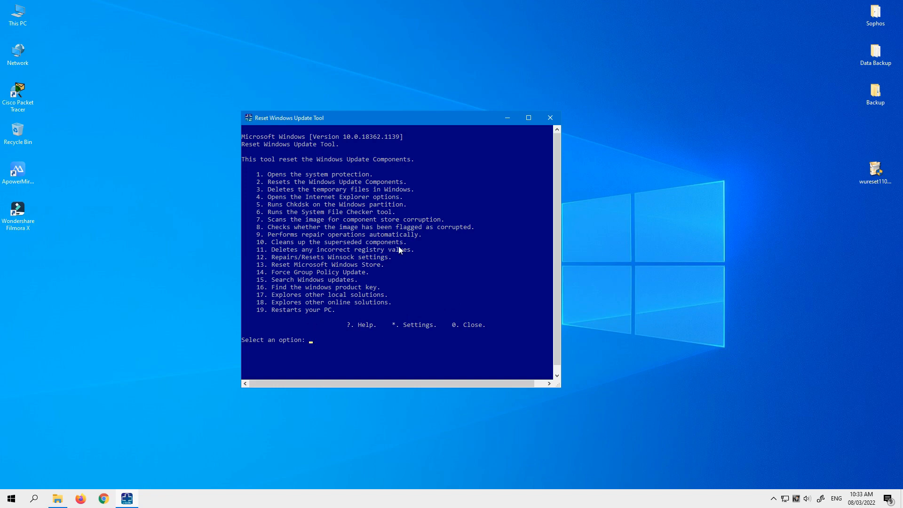
Enter option 19, Restarts your PC, at the option prompt
text(9)
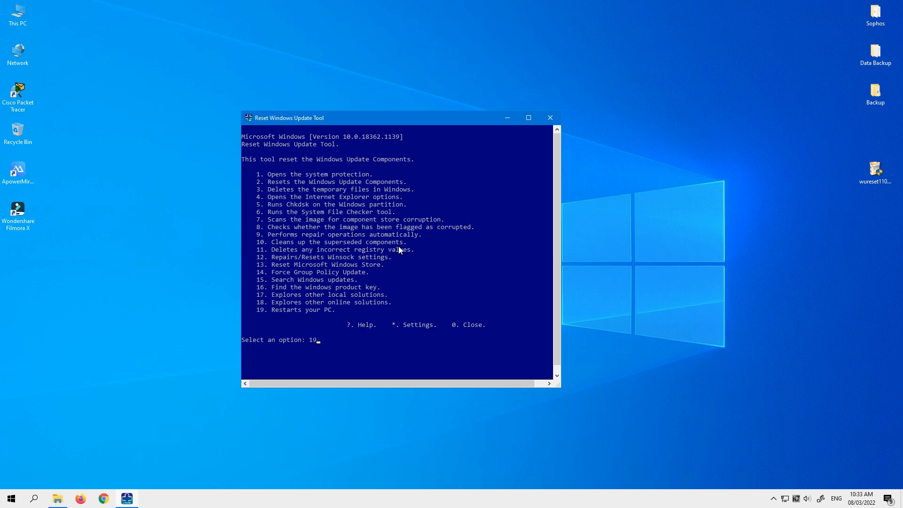